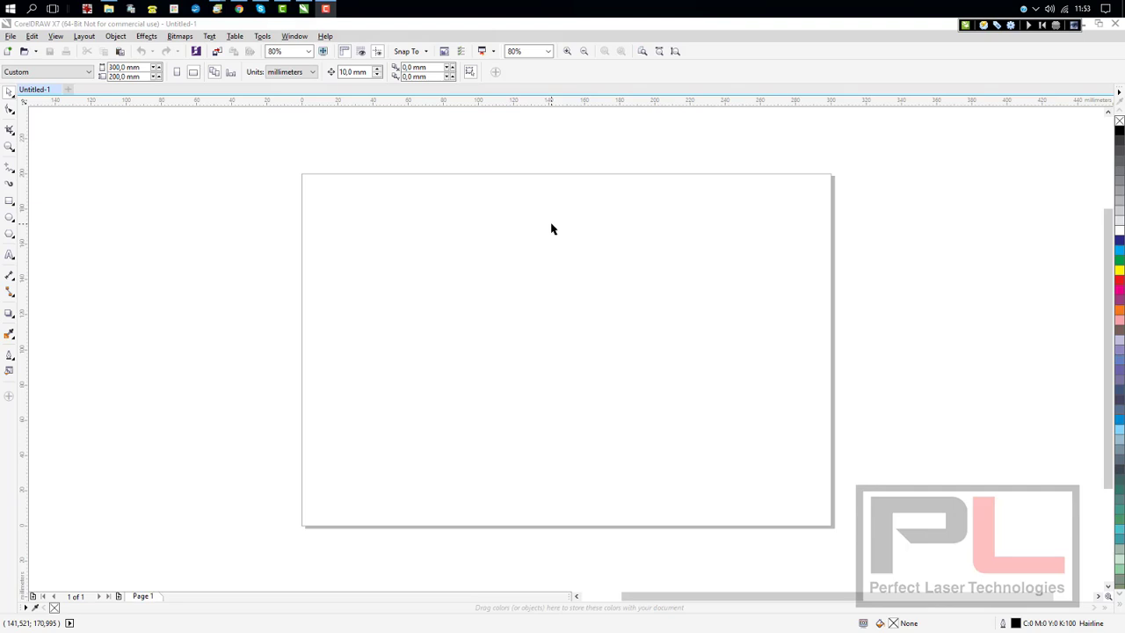
Step: Add the text 'John & Sally' in Arial to the page and enlarge it to about 77.2 pt
left_click(11, 254)
left_click(401, 268)
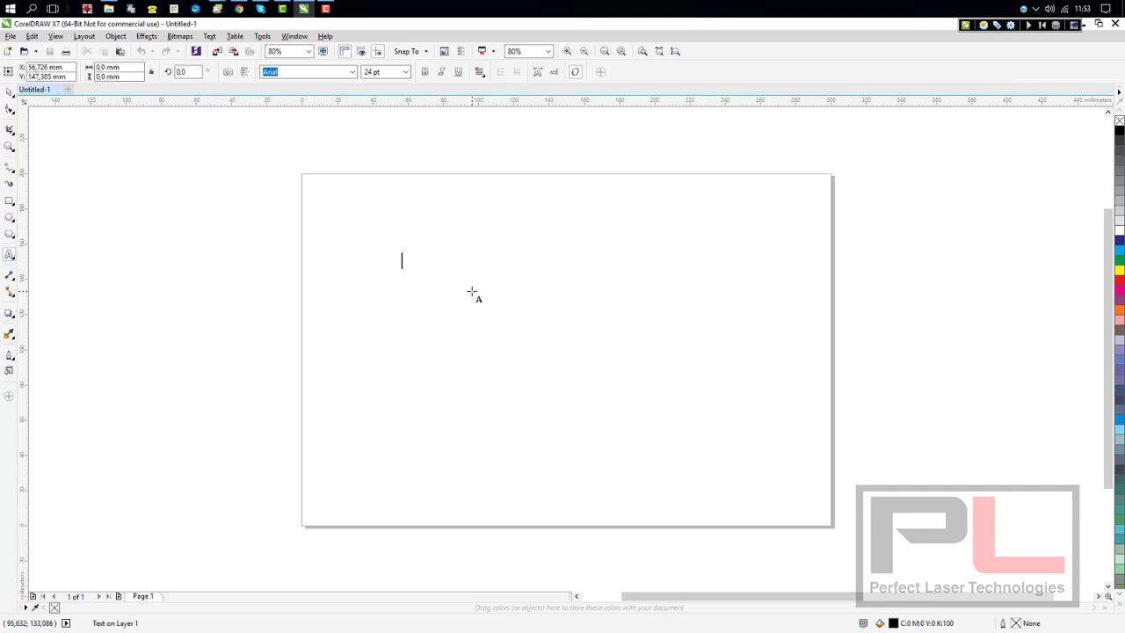
type("John a")
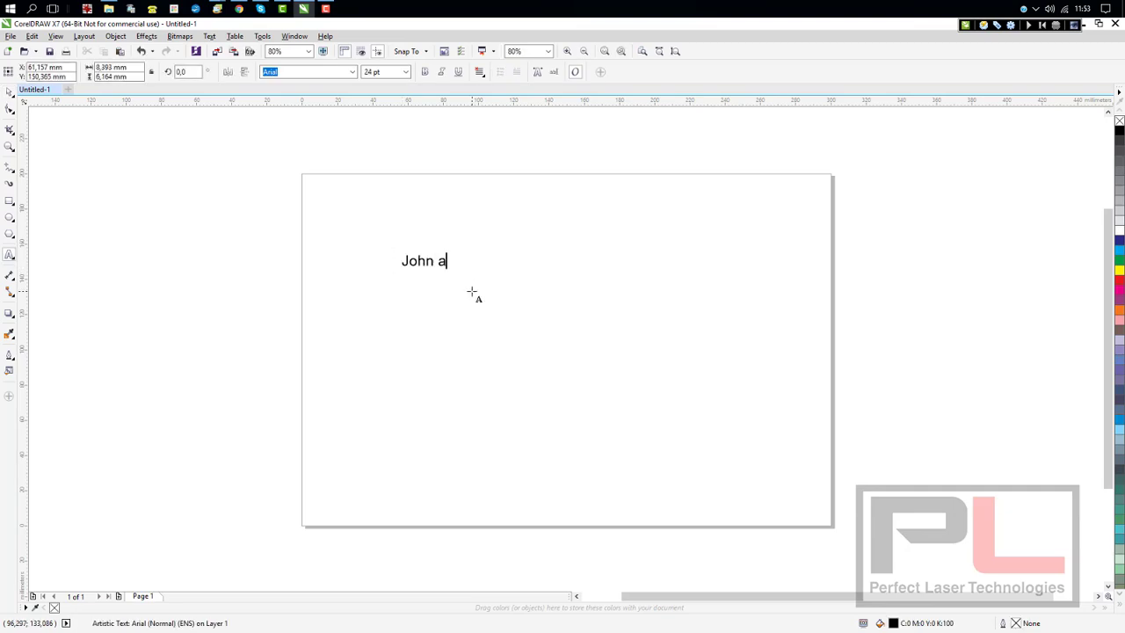
type("nd Sally")
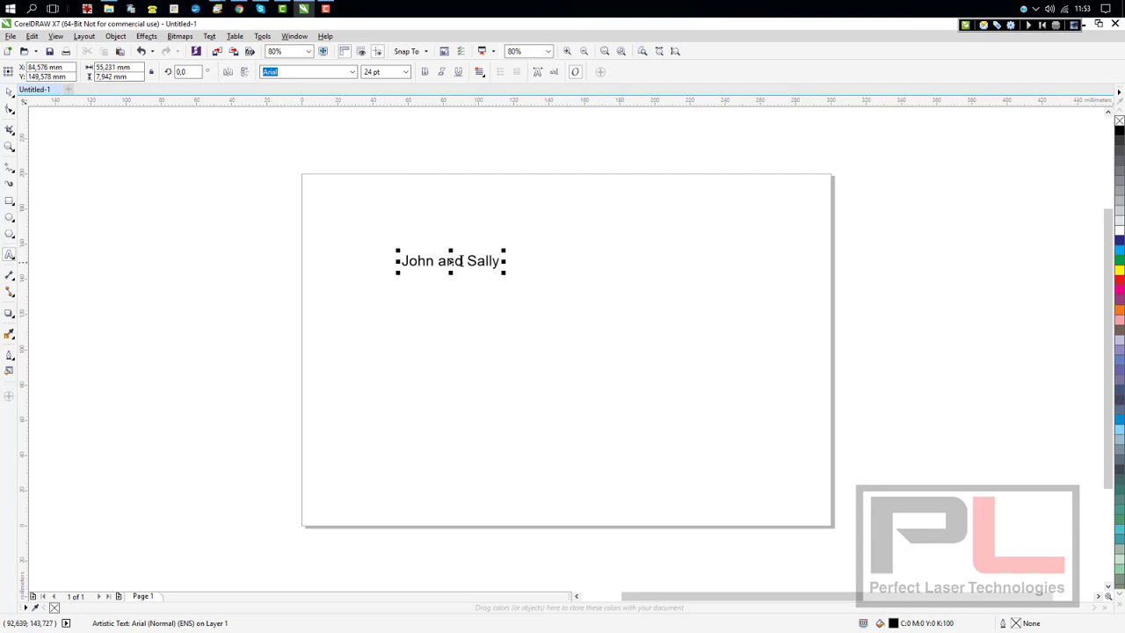
left_click_drag(464, 262, 445, 262)
double_click(447, 262)
type("&")
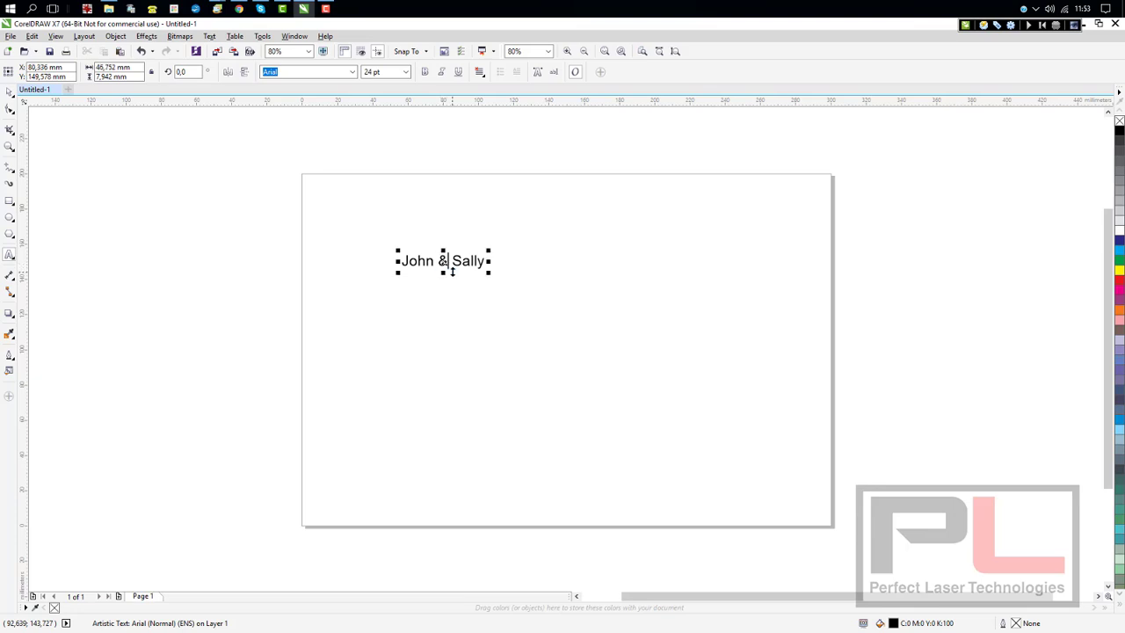
left_click(10, 92)
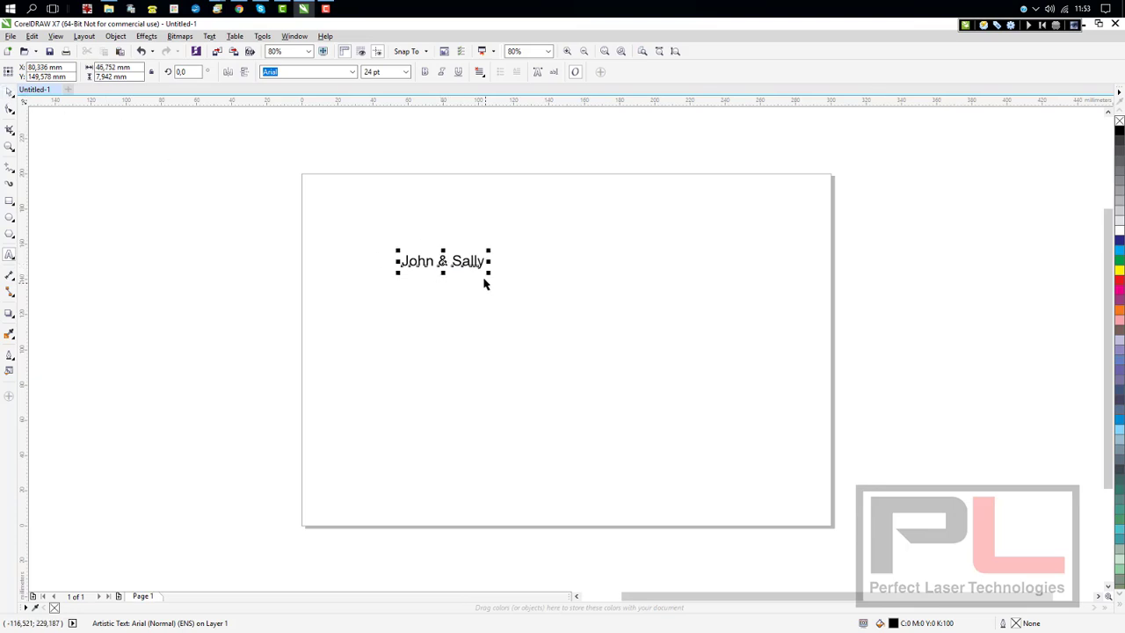
left_click_drag(489, 274, 669, 412)
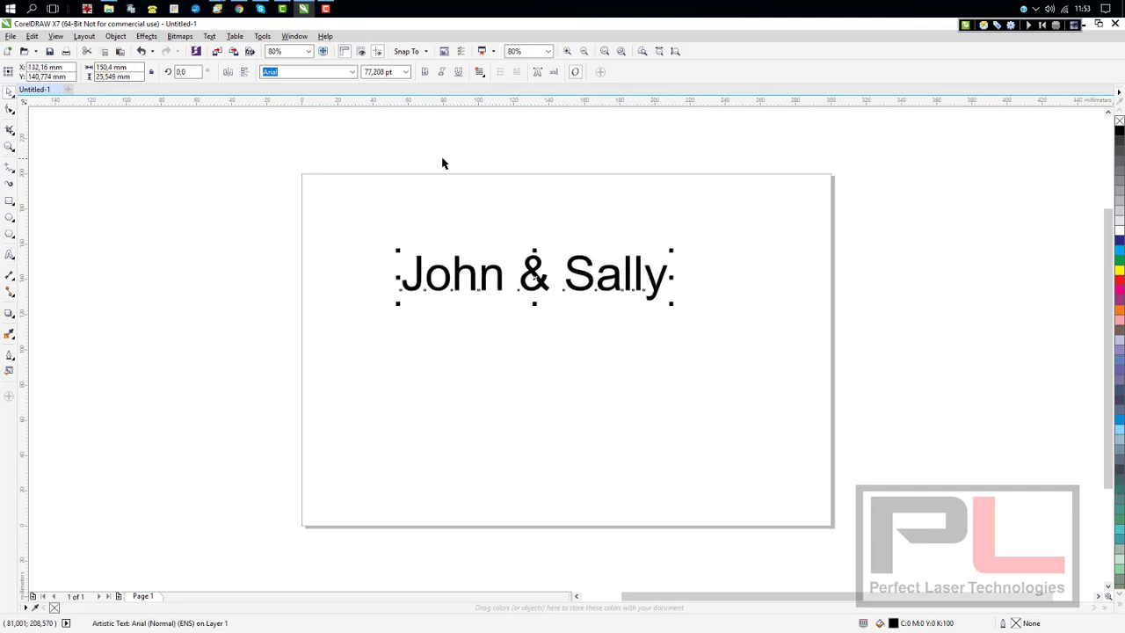
Step: Set 'John & Sally' in Dragon is Coming, enlarge it to about 243.8 pt, and move it up-left
left_click(353, 73)
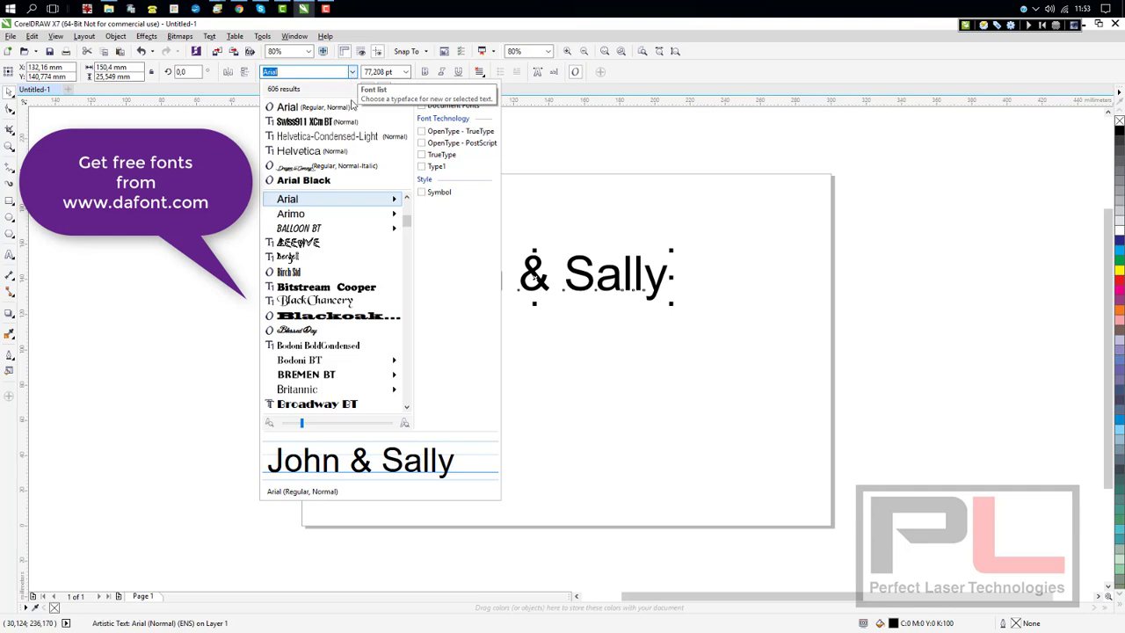
left_click(297, 168)
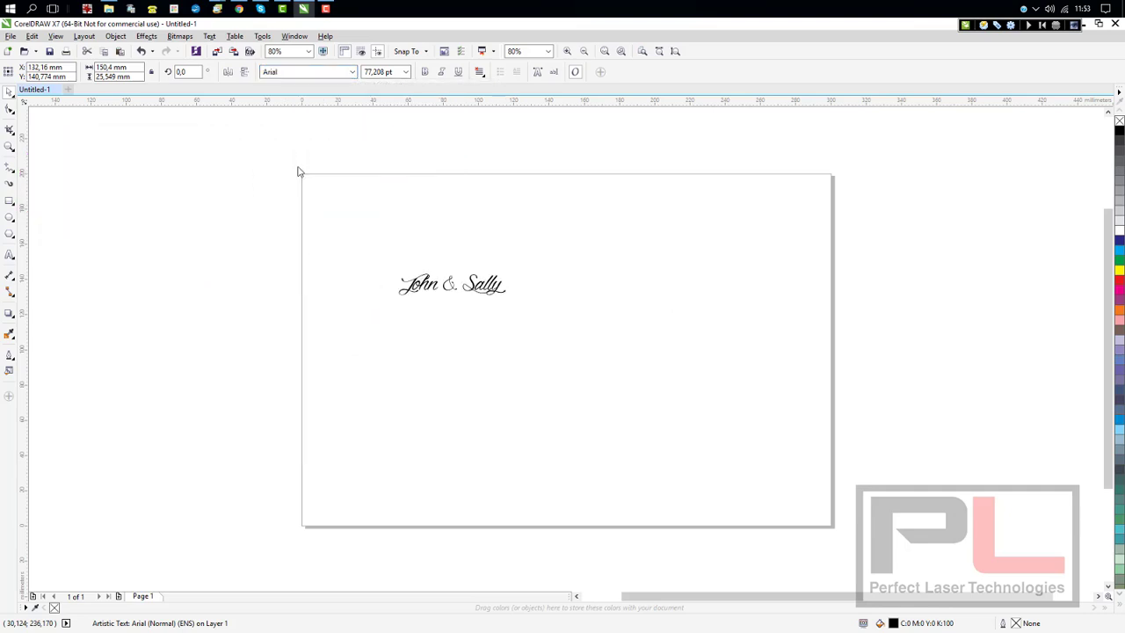
left_click_drag(510, 301, 733, 470)
left_click_drag(561, 313, 532, 270)
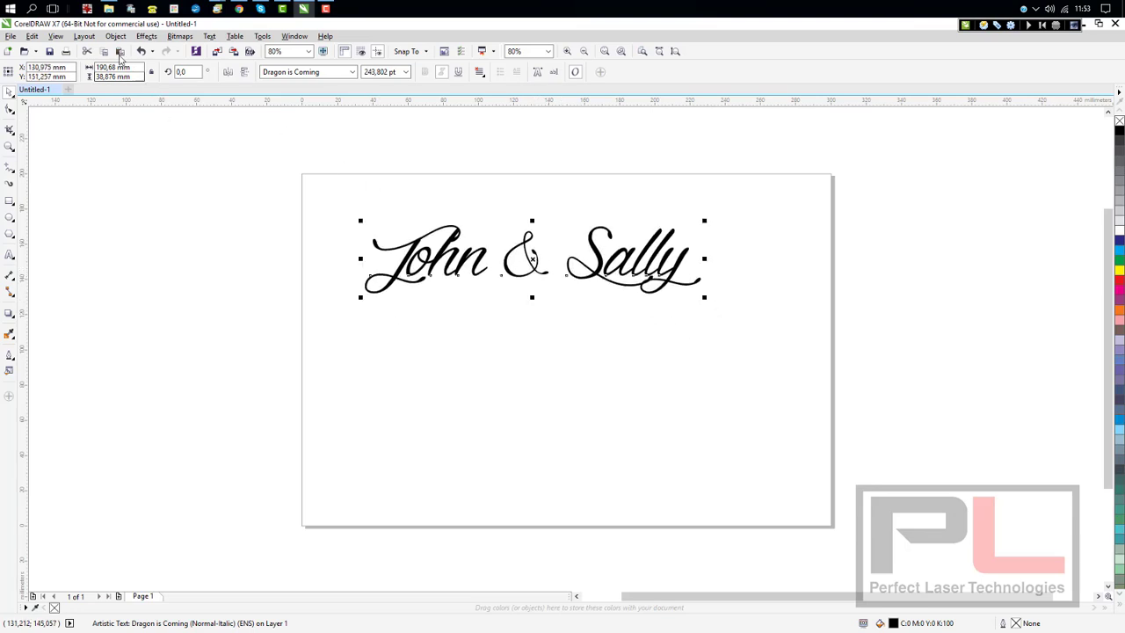
Step: Switch to Wireframe view, zoom in on the John & Sally lettering, and select it
left_click(55, 36)
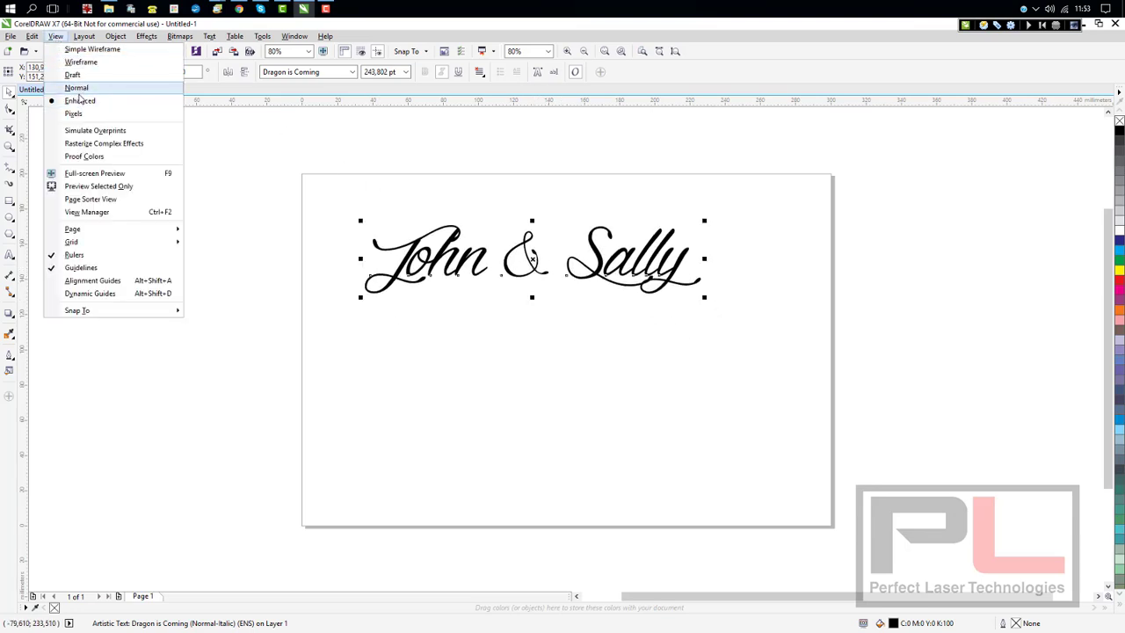
left_click(81, 62)
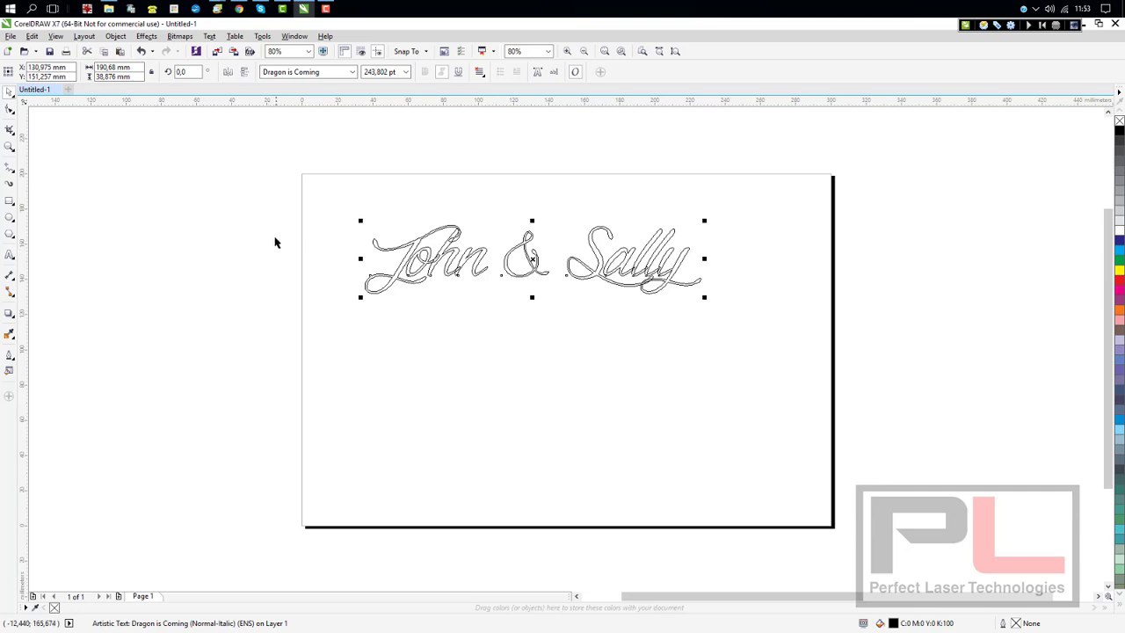
left_click(9, 146)
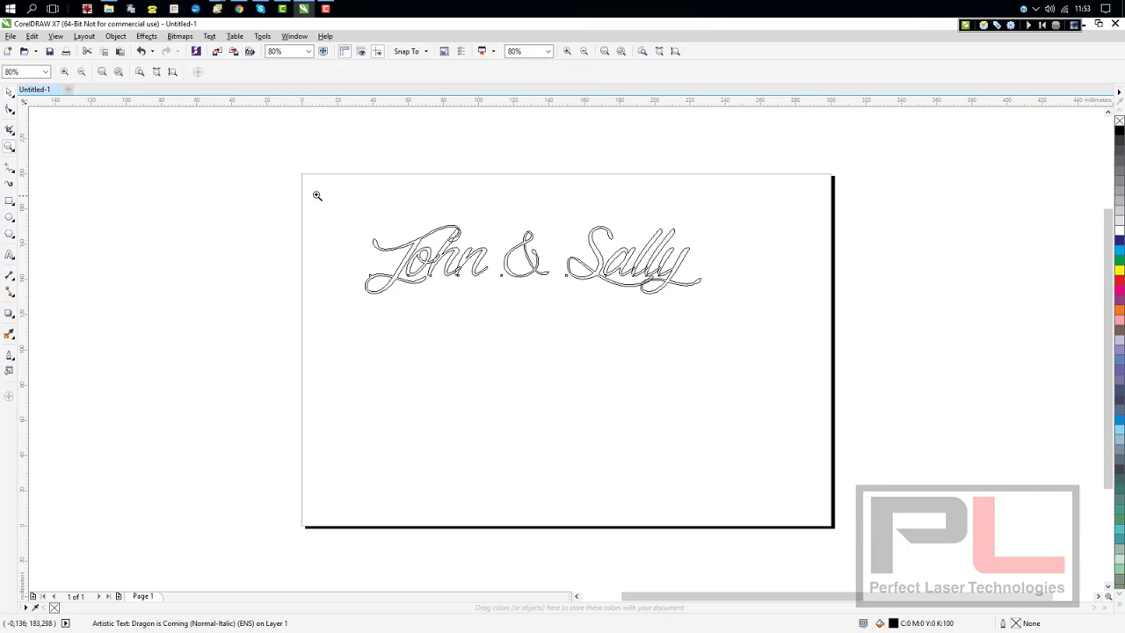
left_click_drag(329, 191, 748, 352)
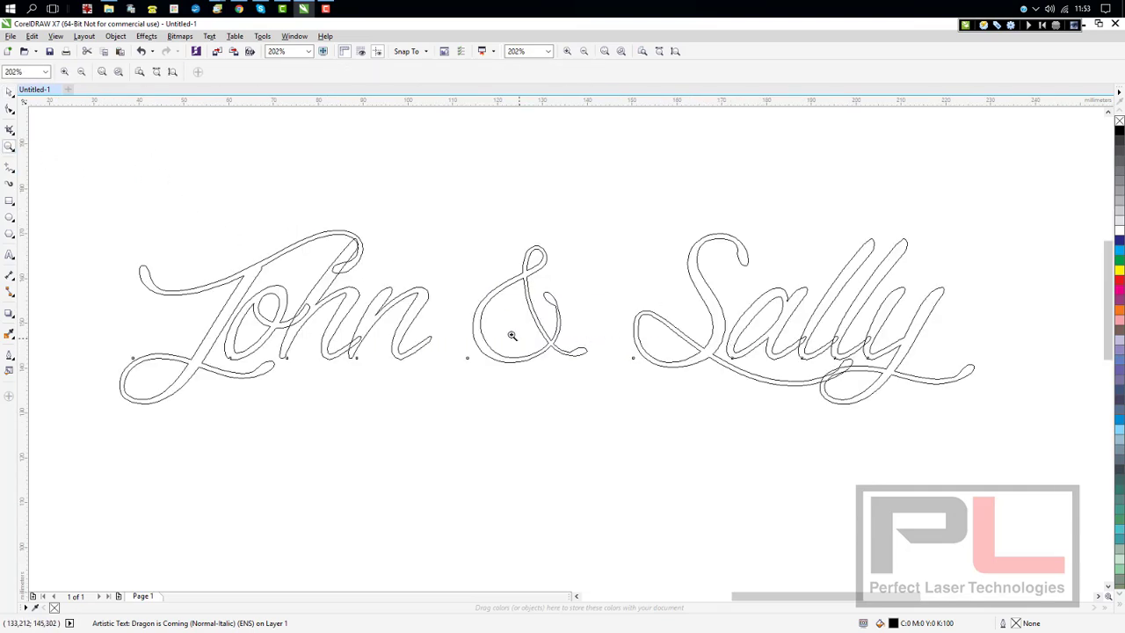
double_click(9, 91)
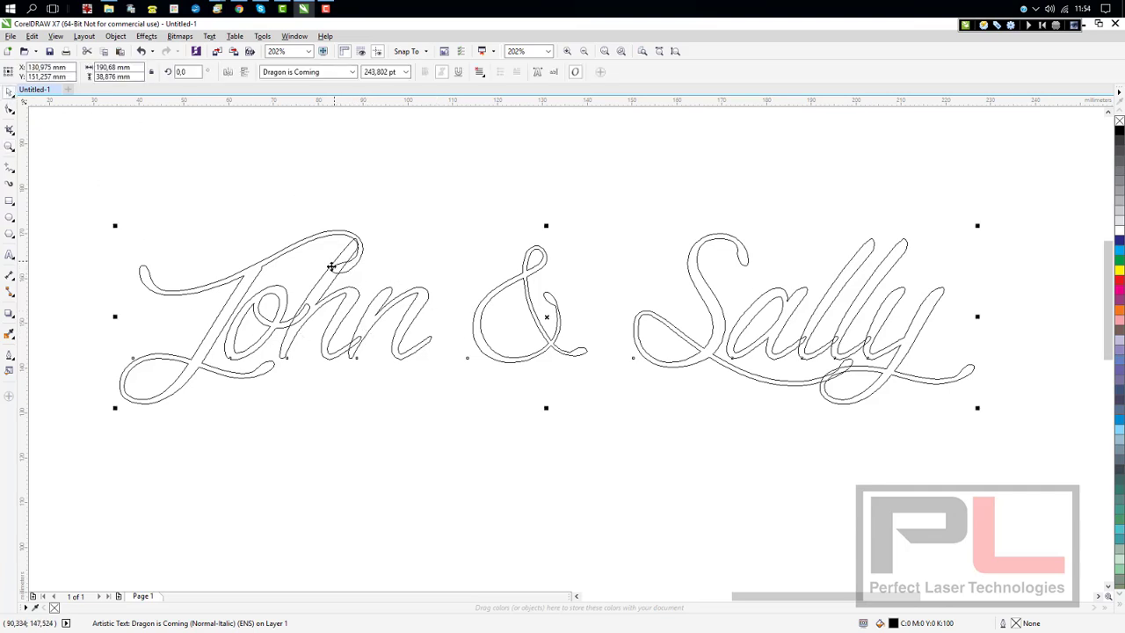
Step: Convert the John & Sally lettering to curves and break it apart into 18 objects
left_click(115, 36)
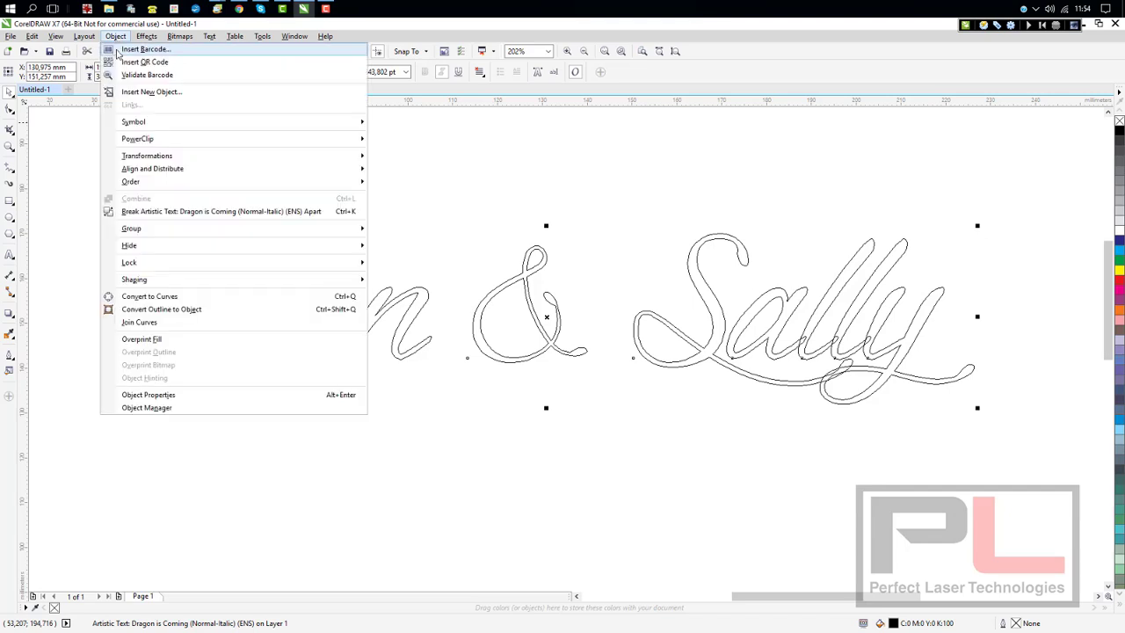
left_click(143, 300)
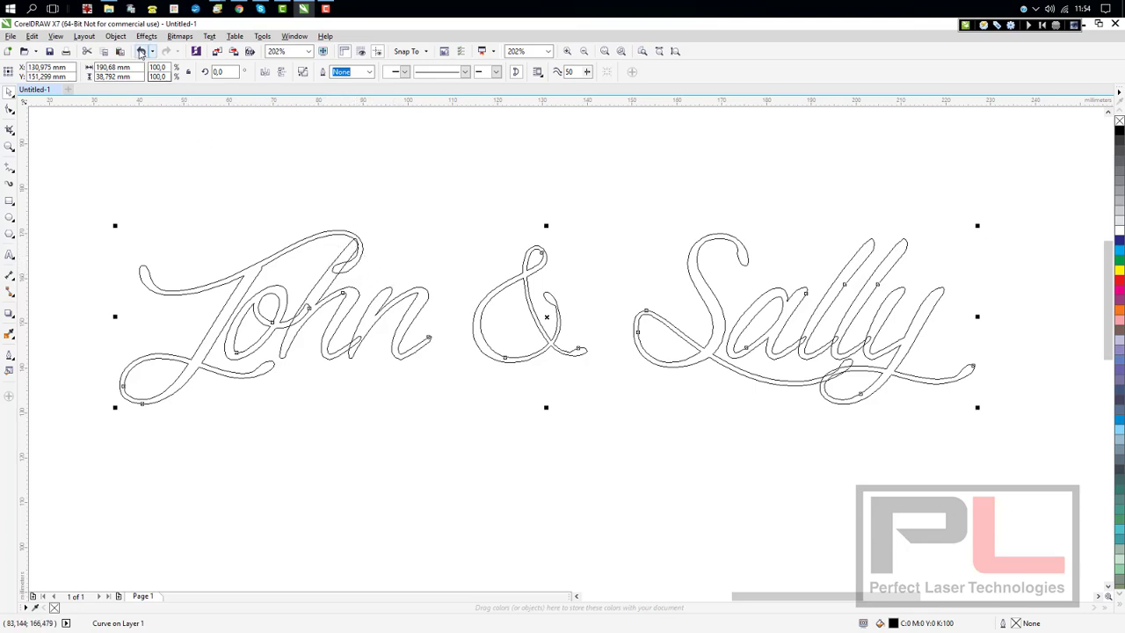
left_click(116, 36)
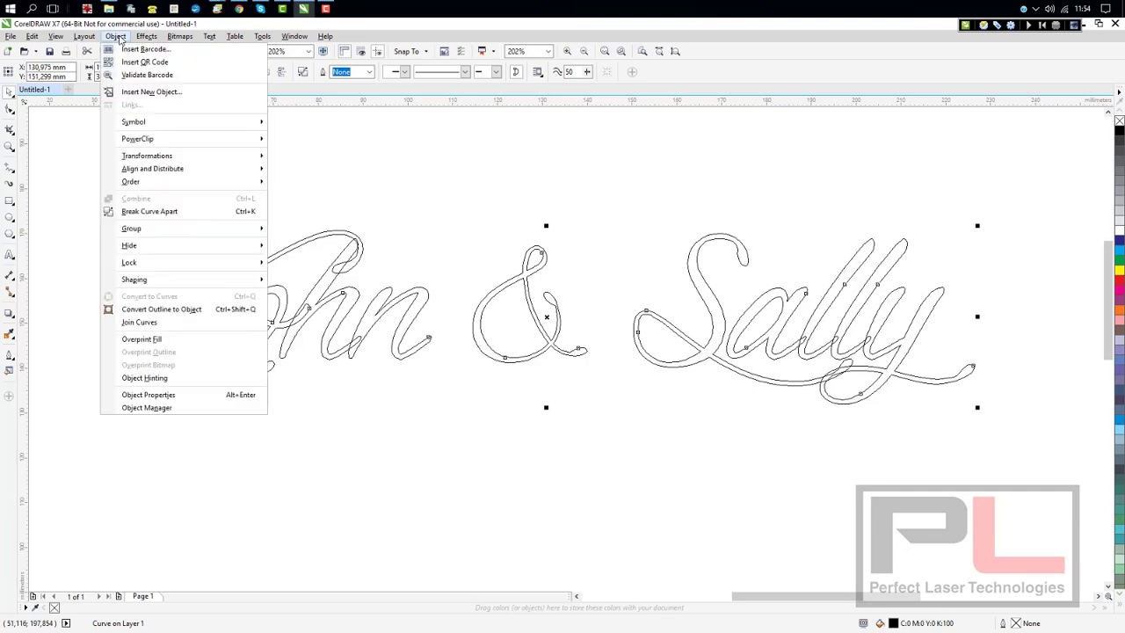
left_click(167, 212)
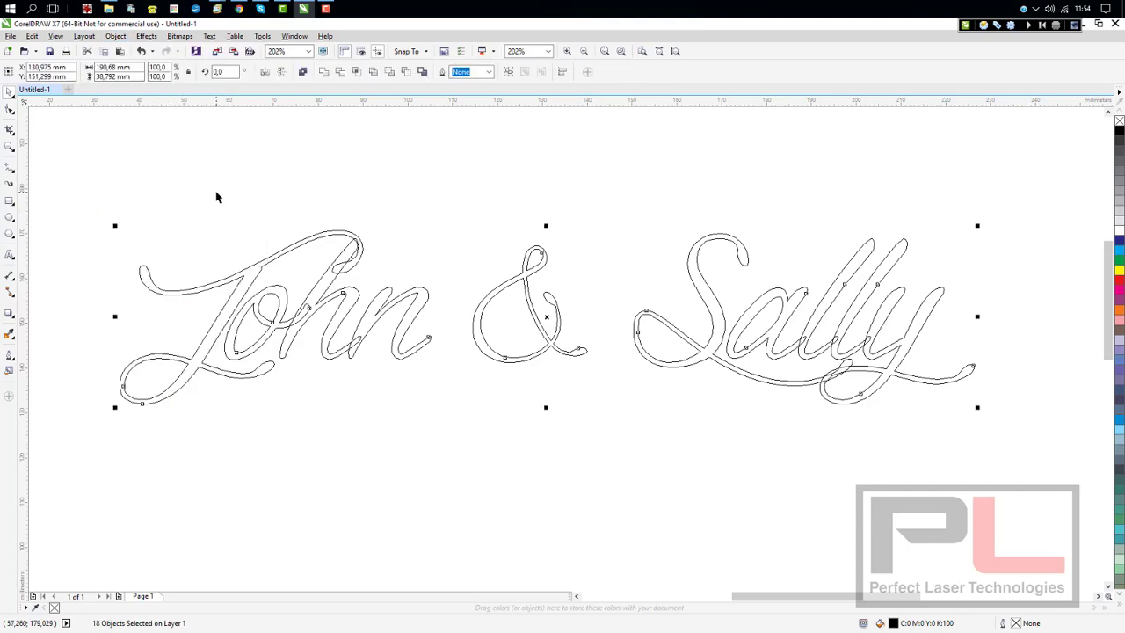
Step: Combine the J's stroke and lower loop into one curve of about 54.271 × 38.704 mm
left_click(268, 177)
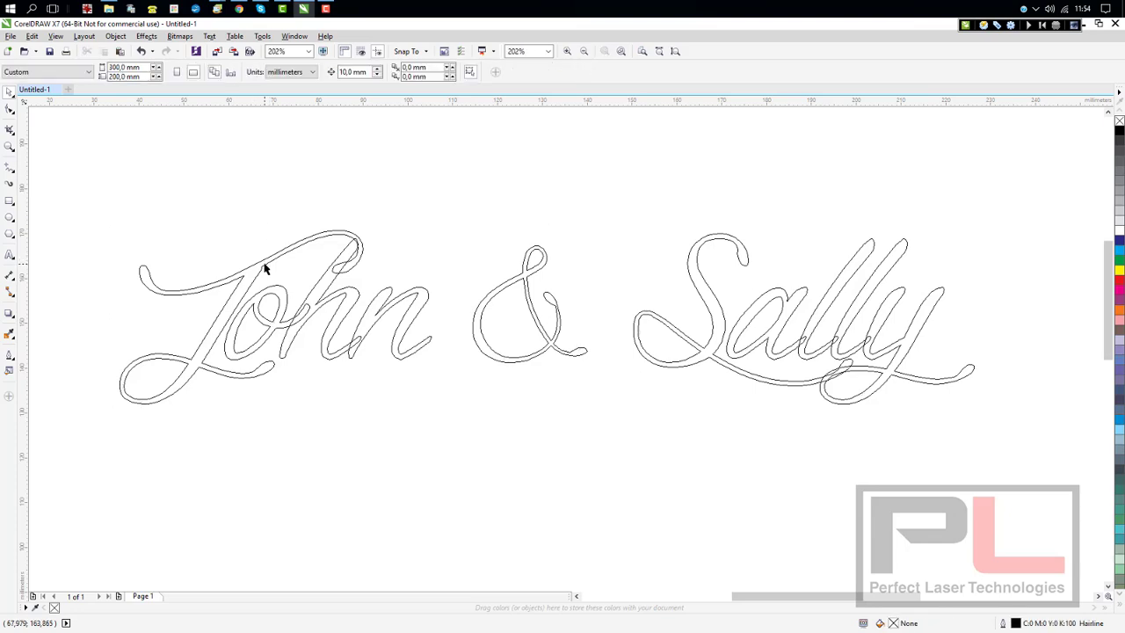
left_click_drag(256, 254, 207, 192)
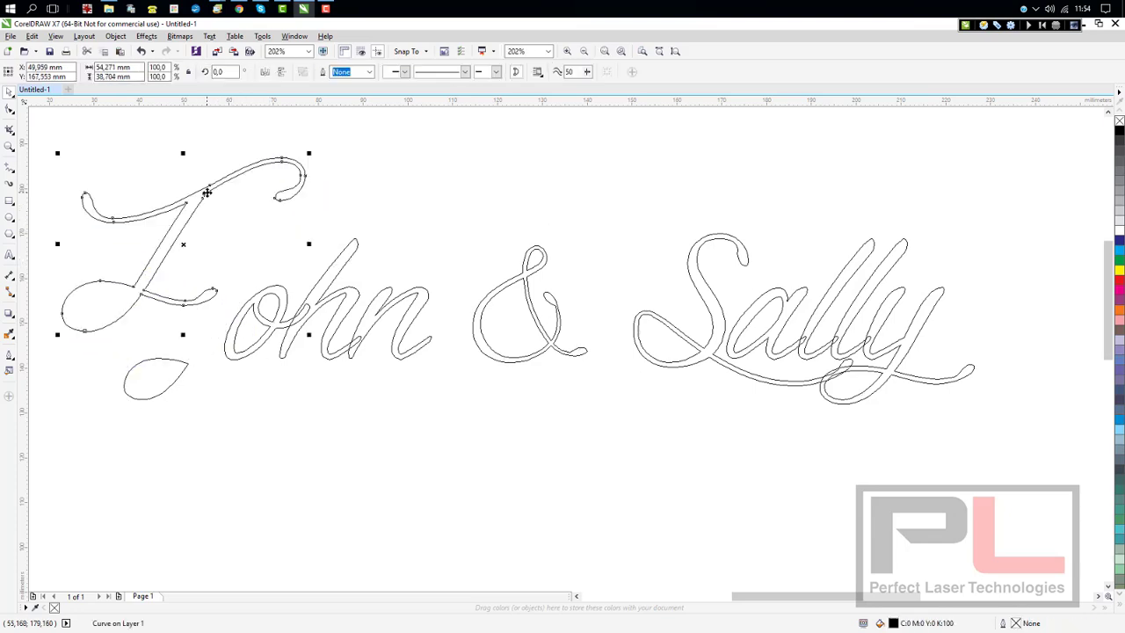
key("ctrl+z")
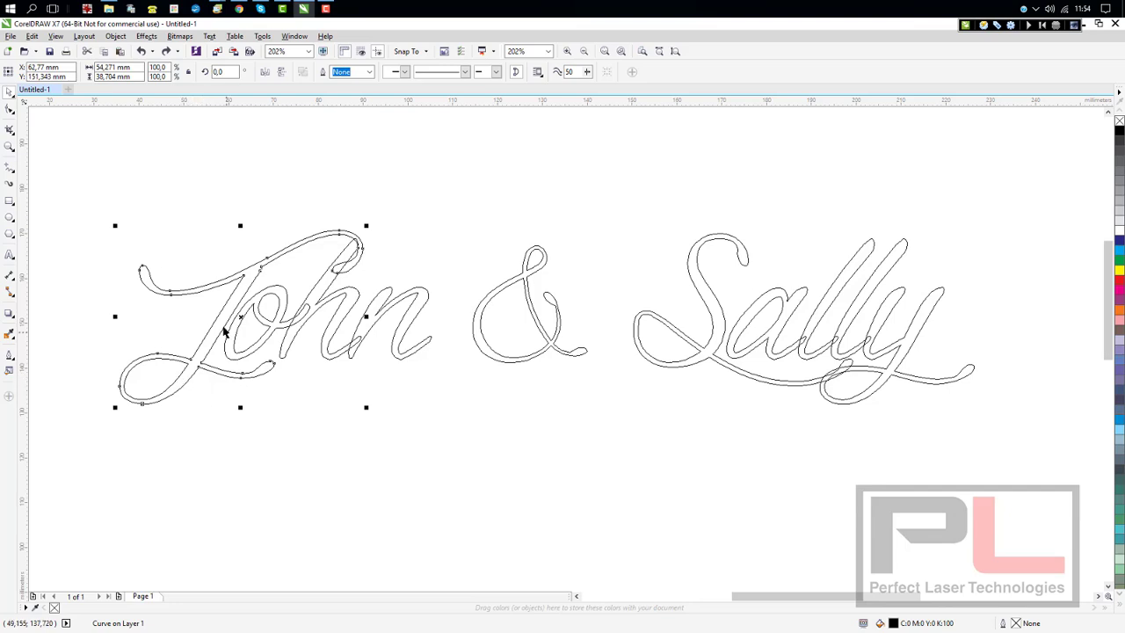
left_click(182, 378, "shift")
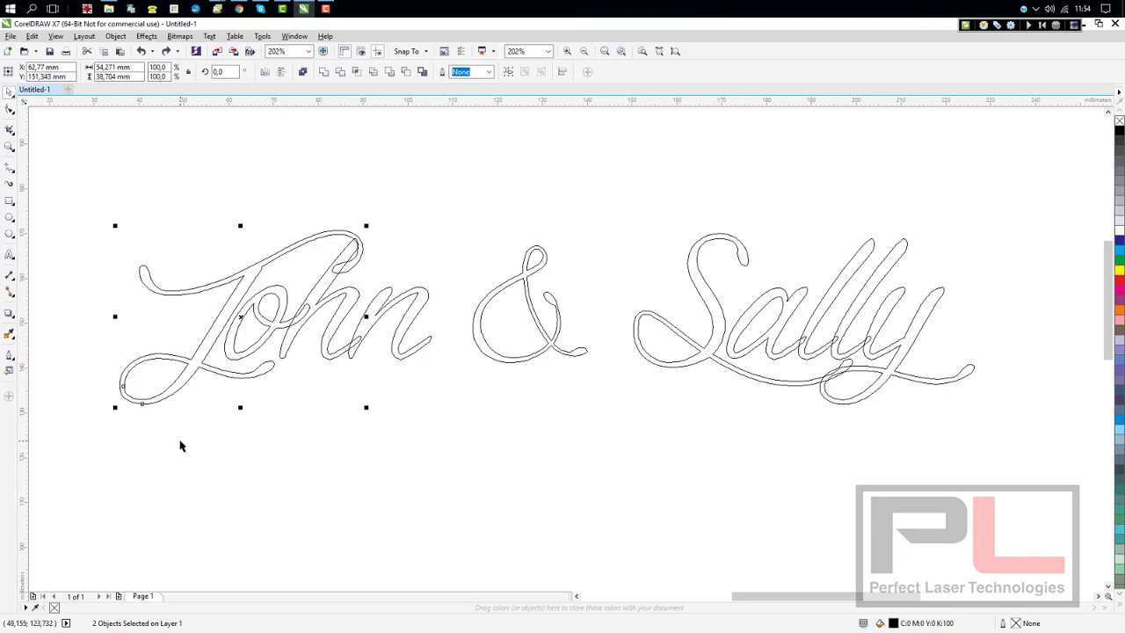
key("ctrl+l")
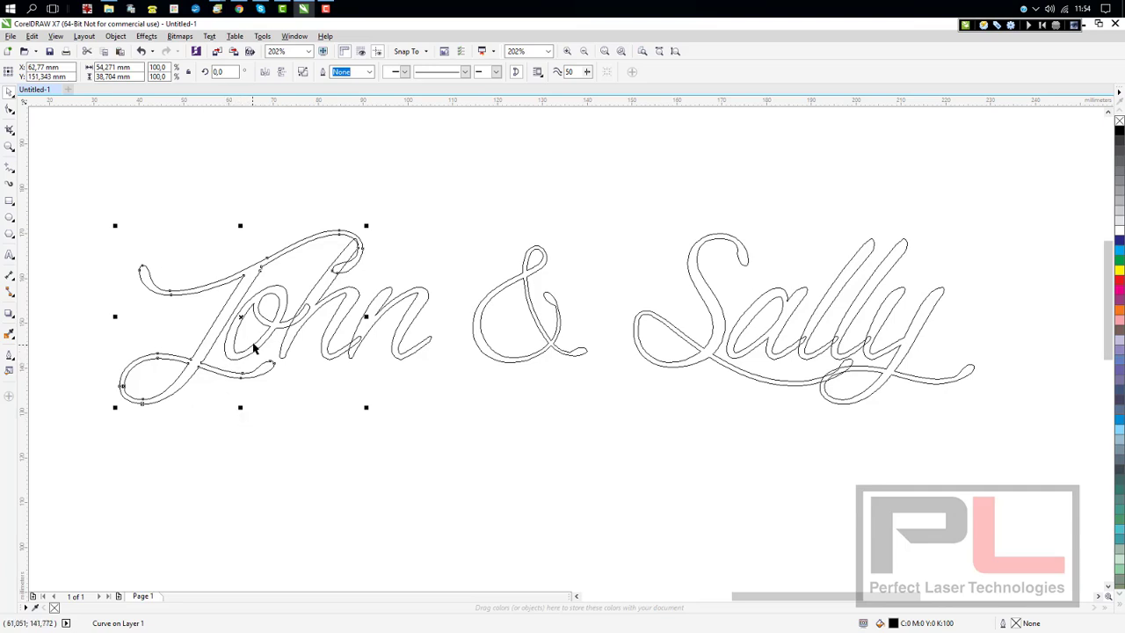
Step: Combine the remaining separate pieces of the J into one curve
left_click_drag(224, 245, 318, 375)
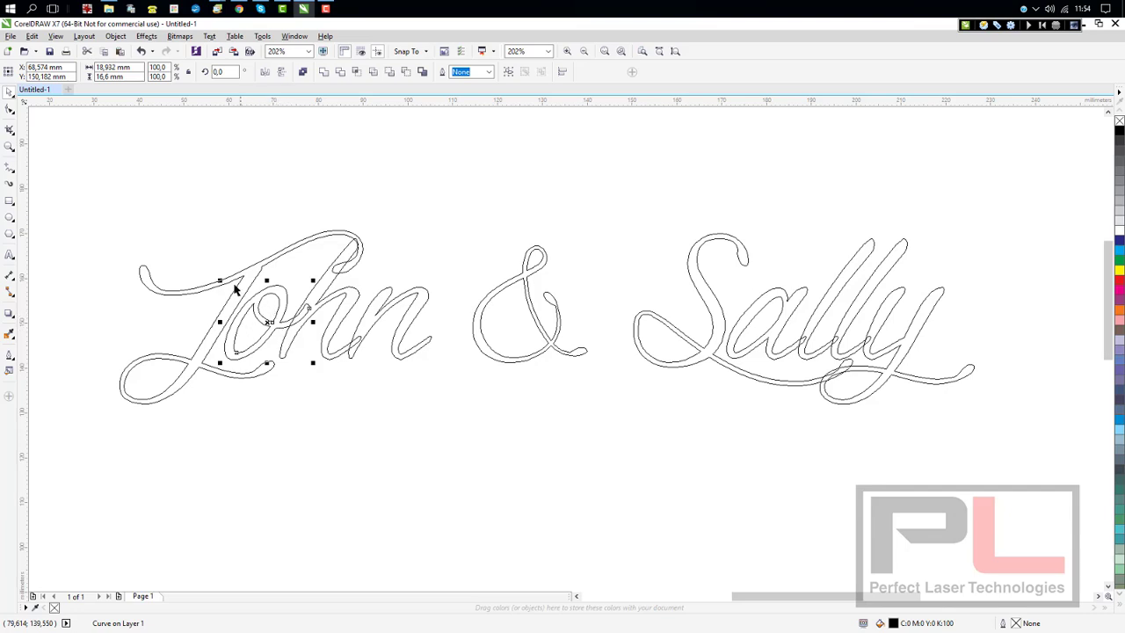
key("ctrl+k")
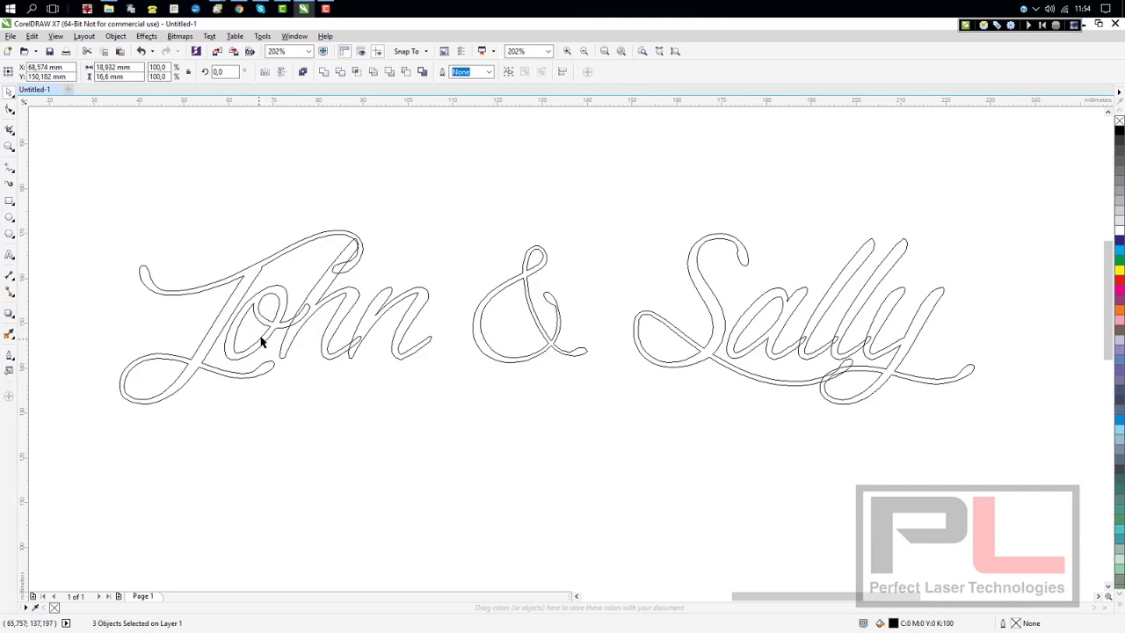
left_click(261, 341)
left_click(265, 324)
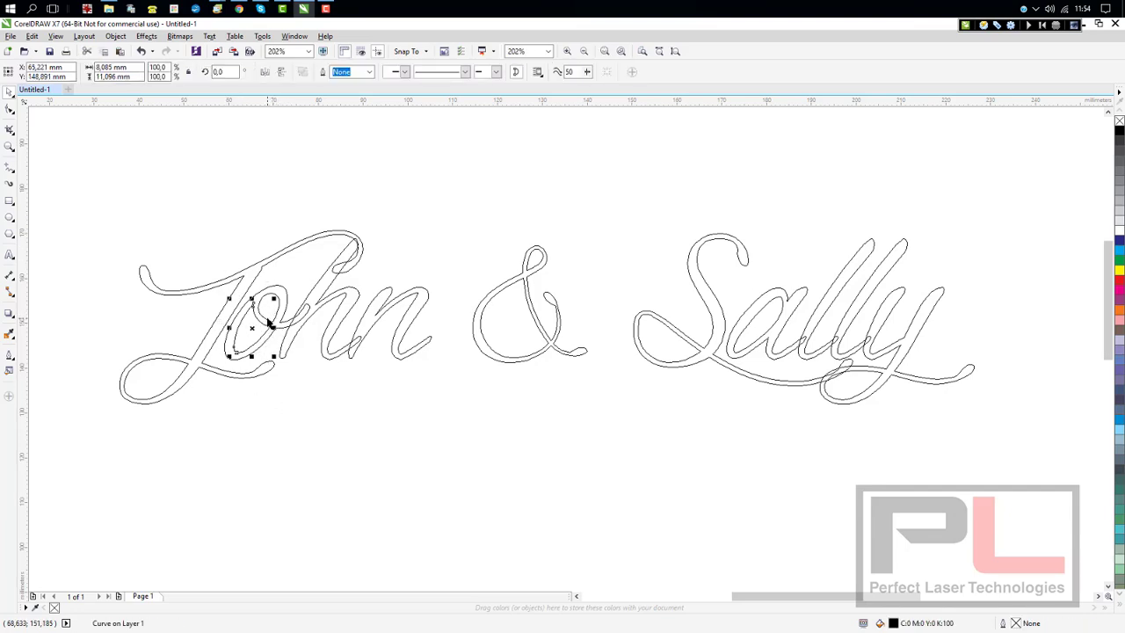
left_click(269, 323)
left_click(270, 343)
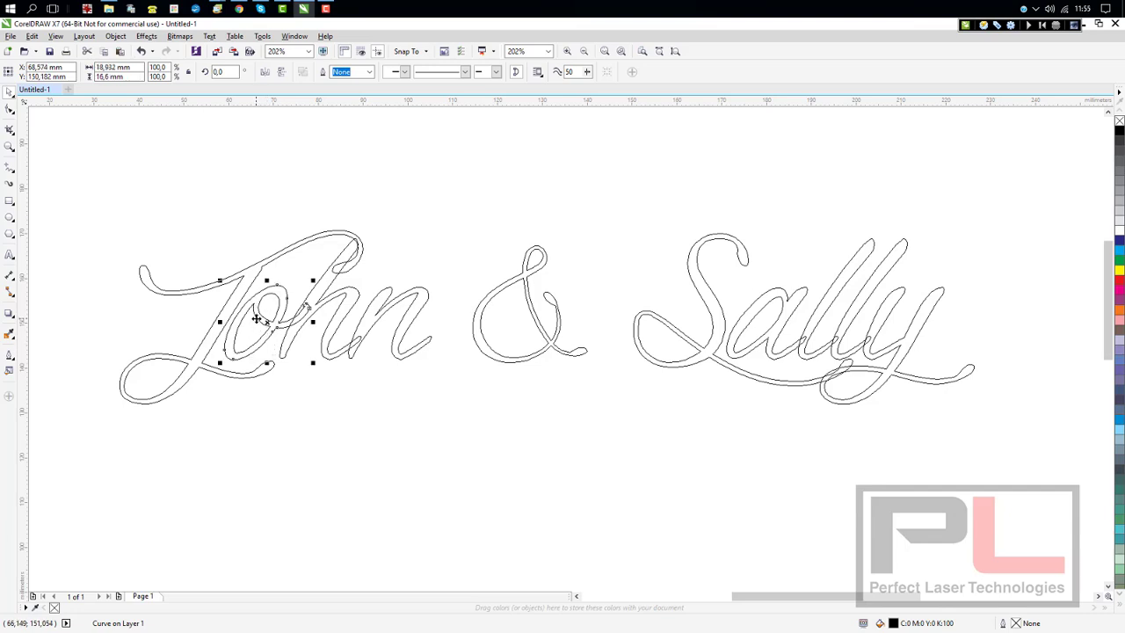
left_click(257, 319, "shift")
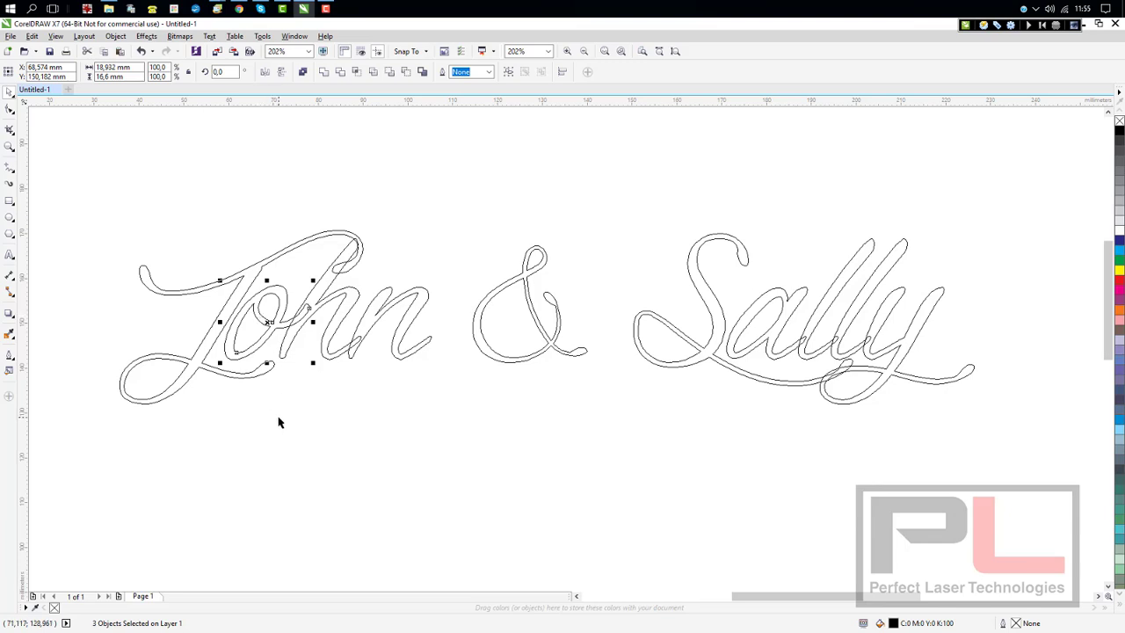
key("ctrl+l")
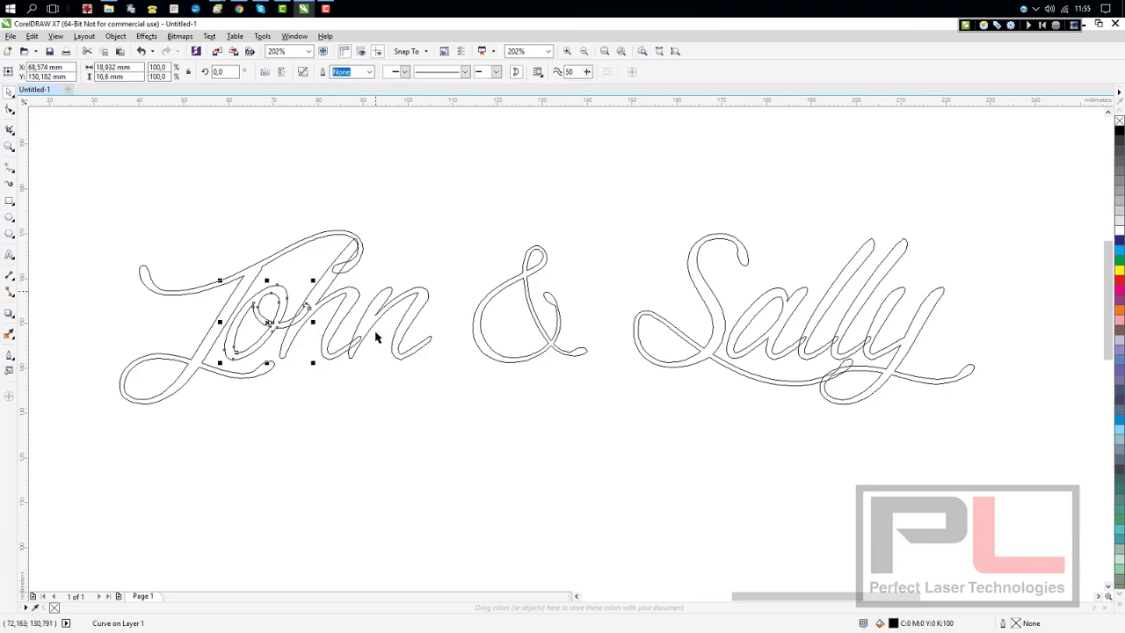
Step: Combine the three ampersand pieces, then the two S pieces of Sally, into single curves
left_click_drag(442, 204, 607, 399)
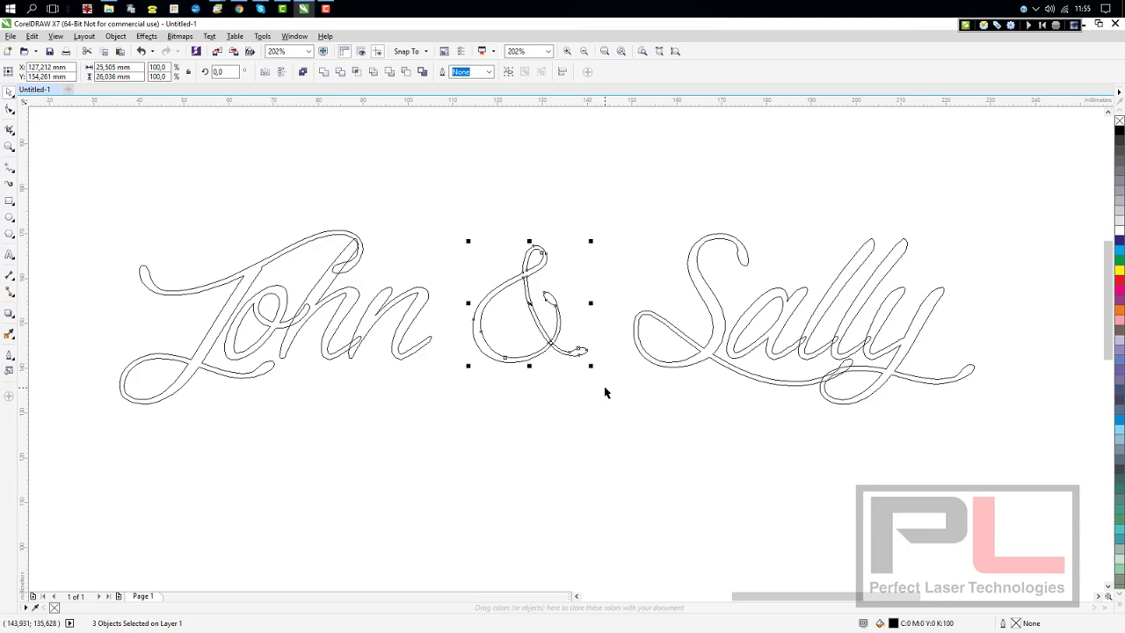
key("ctrl+l")
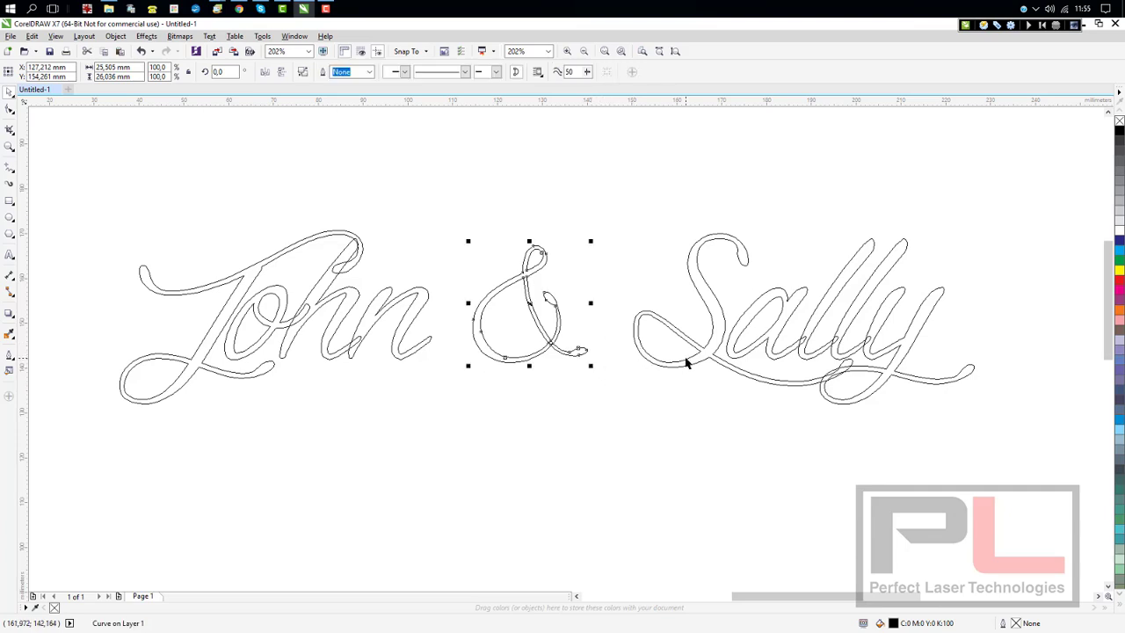
left_click(688, 362)
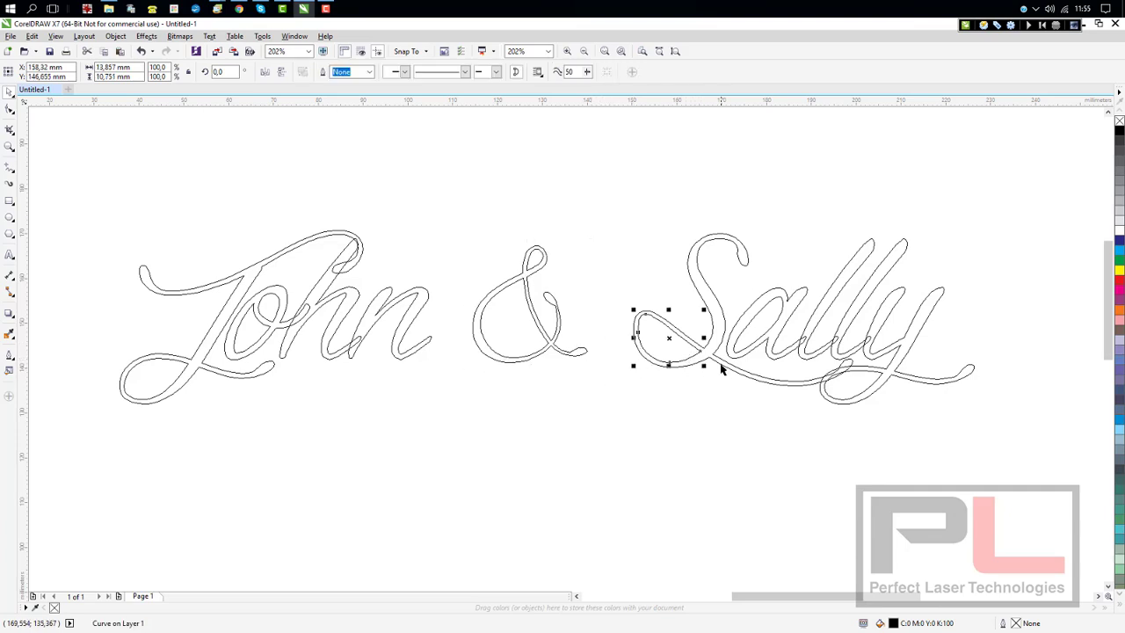
left_click(721, 369, "shift")
left_click_drag(721, 369, 614, 479)
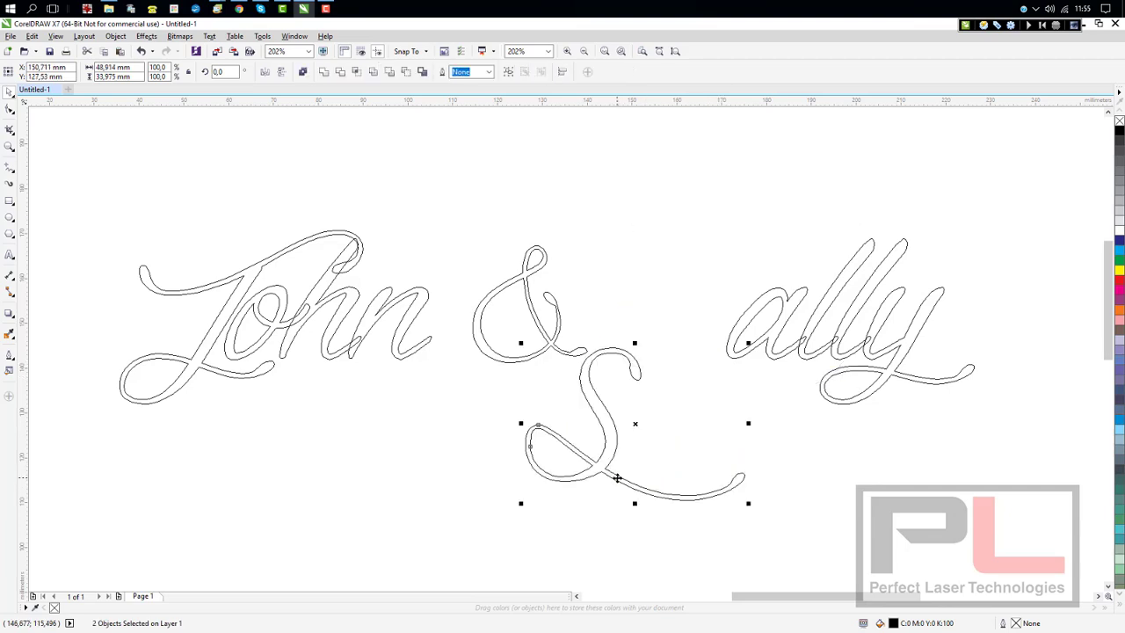
key("ctrl+z")
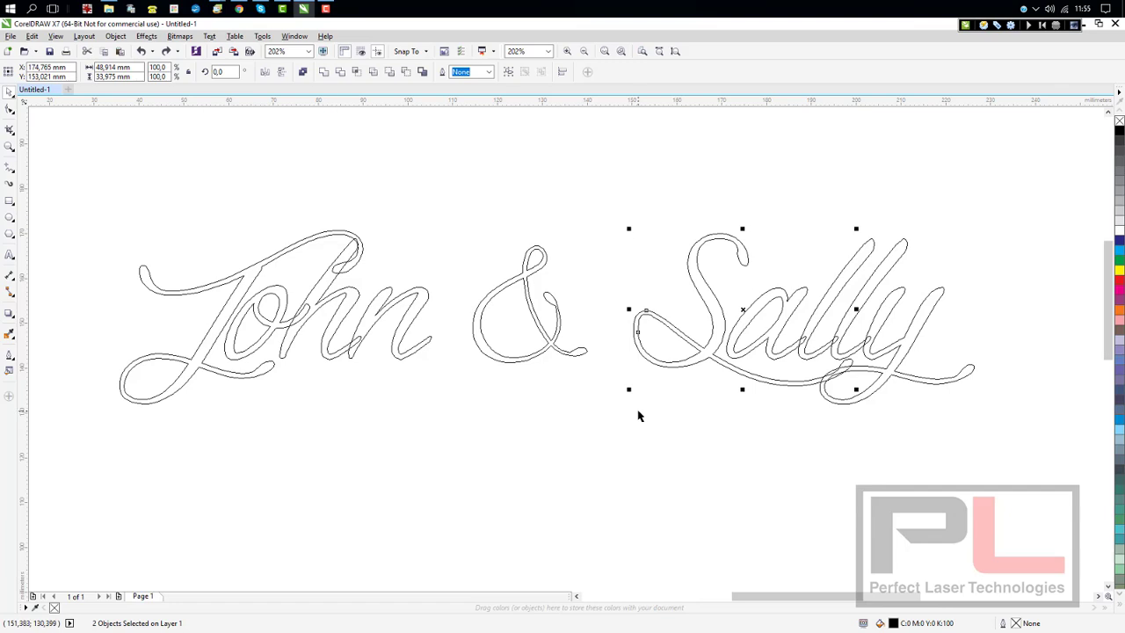
key("ctrl+l")
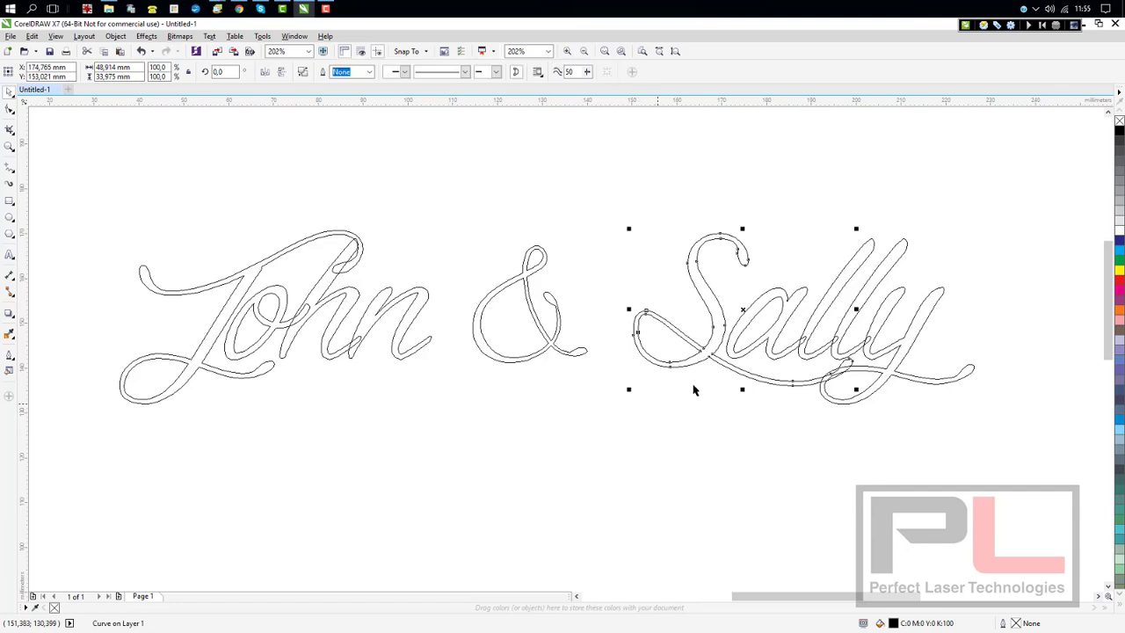
Step: Combine the two a pieces and the y with its lower loop into single curves
left_click(775, 335)
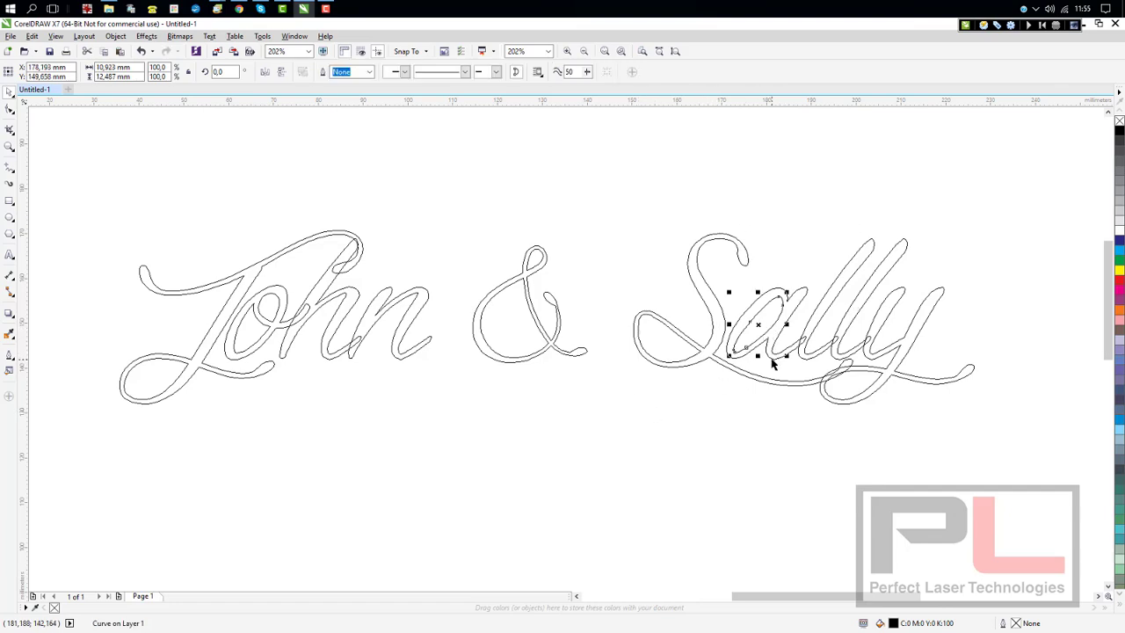
left_click(778, 359, "shift")
key("ctrl+l")
left_click(873, 389)
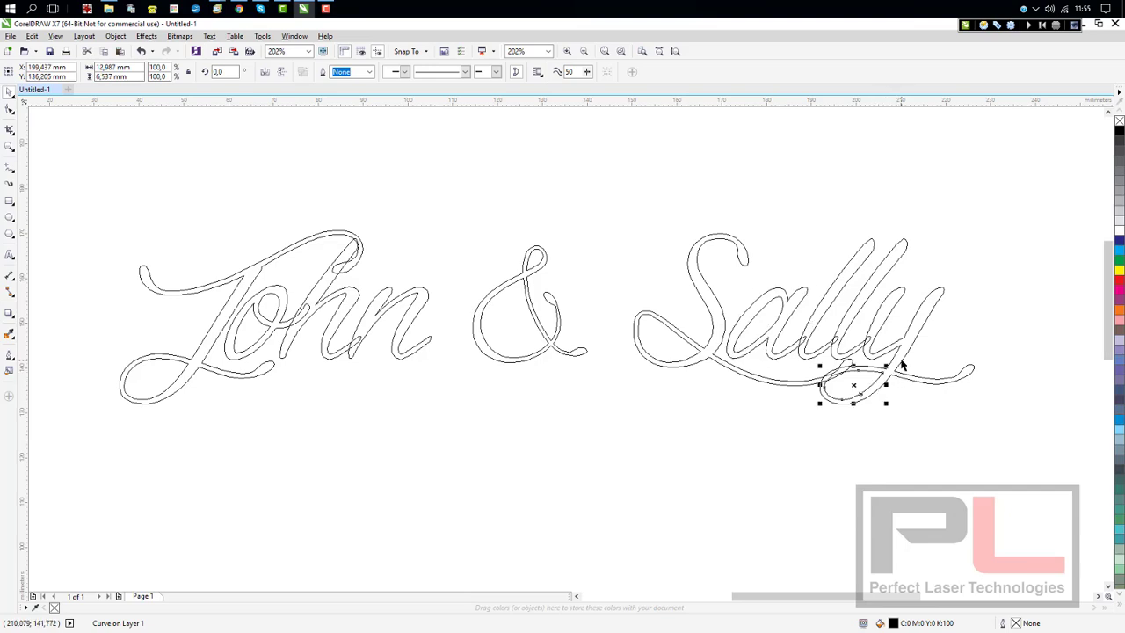
left_click(902, 358, "shift")
key("ctrl+l")
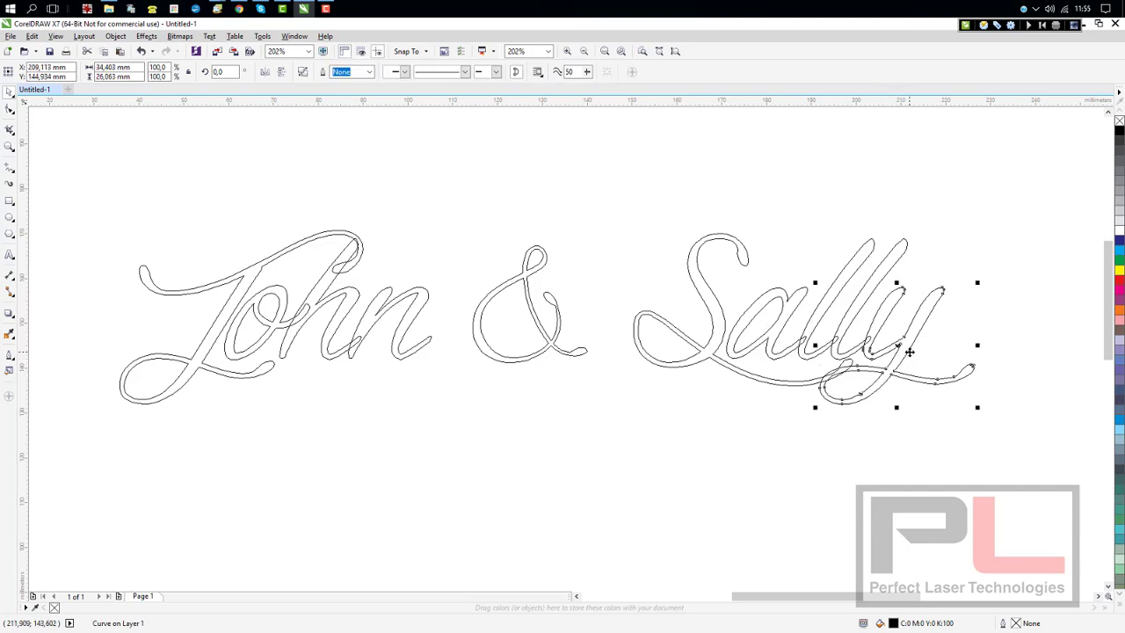
left_click_drag(906, 350, 989, 424)
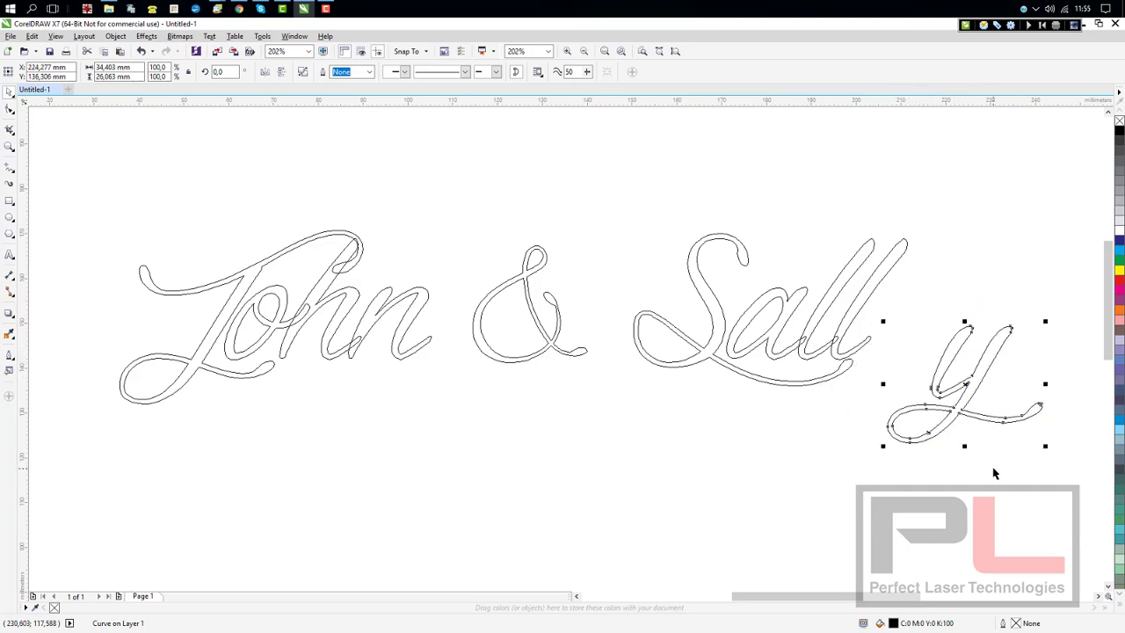
key("ctrl+z")
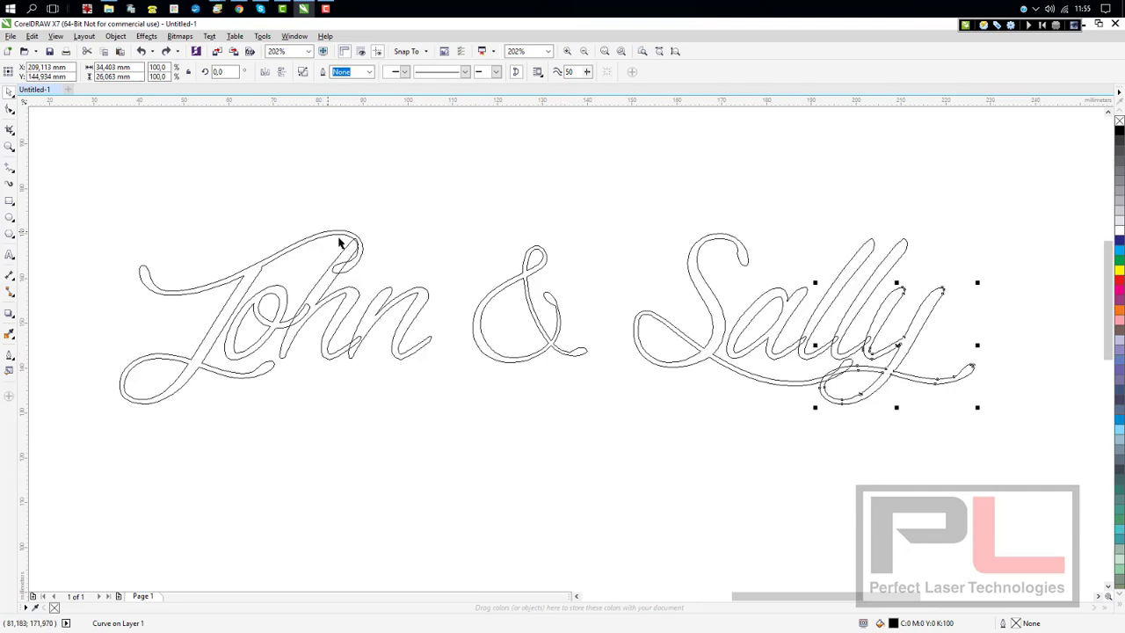
mouse_move(317, 243)
left_mouse_down()
mouse_move(273, 202)
mouse_move(246, 221)
mouse_move(302, 230)
left_mouse_up()
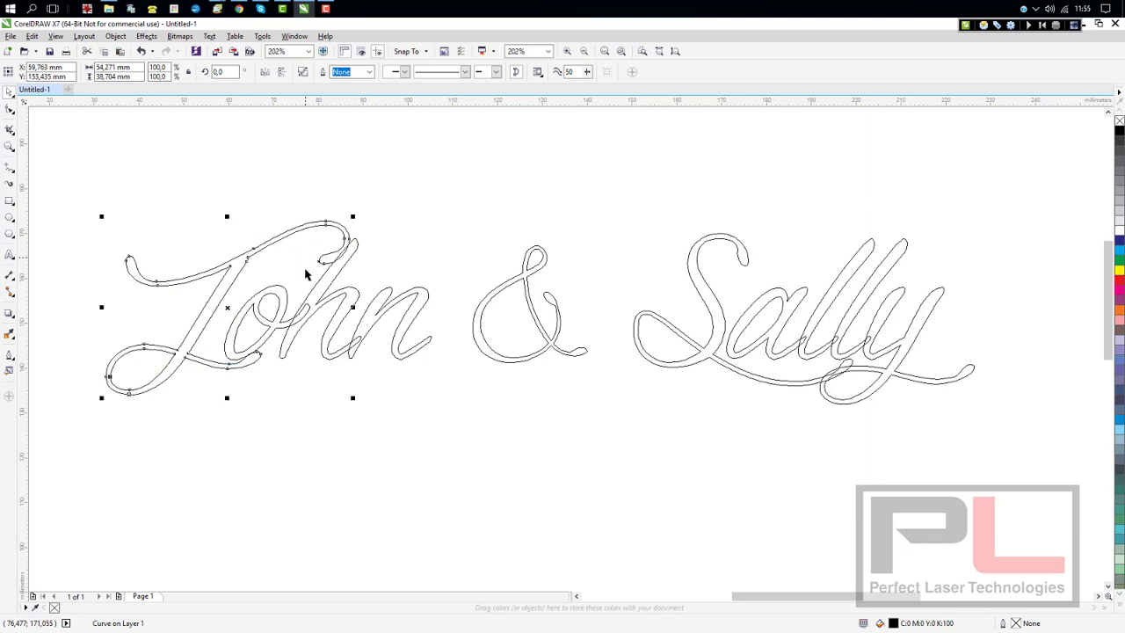
left_click_drag(273, 337, 268, 332)
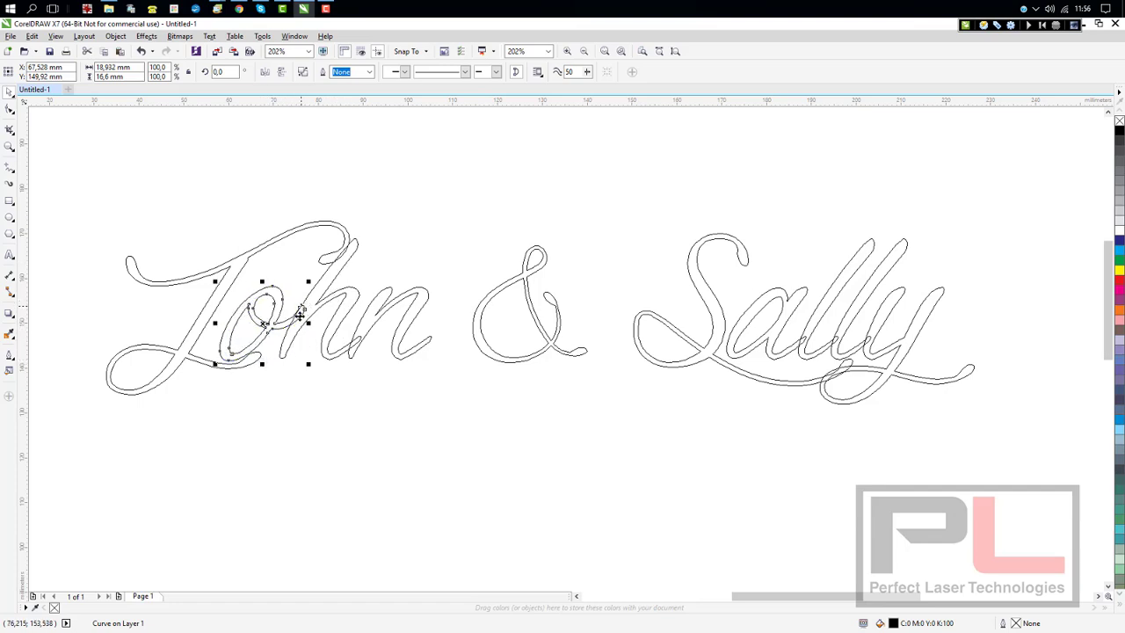
left_click(368, 338)
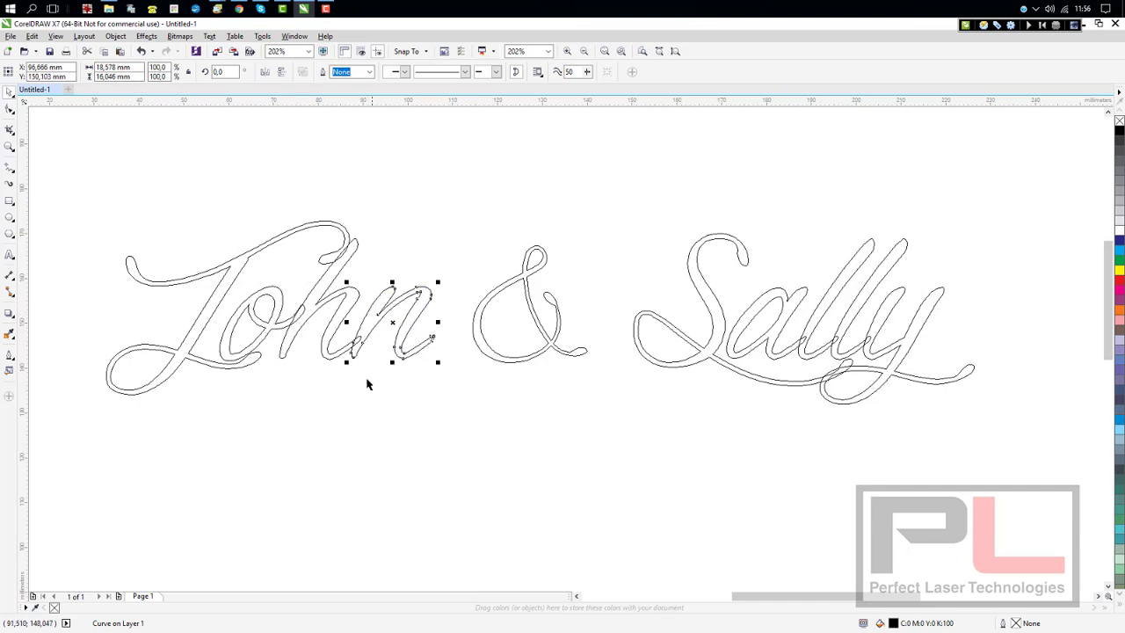
left_click(319, 400)
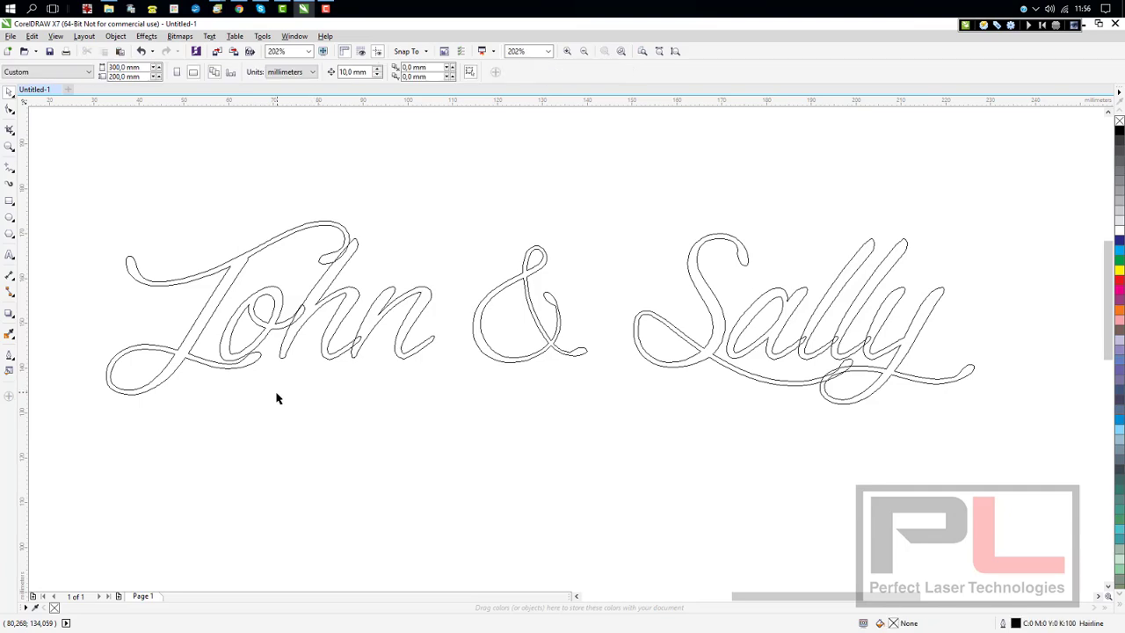
left_click(252, 363)
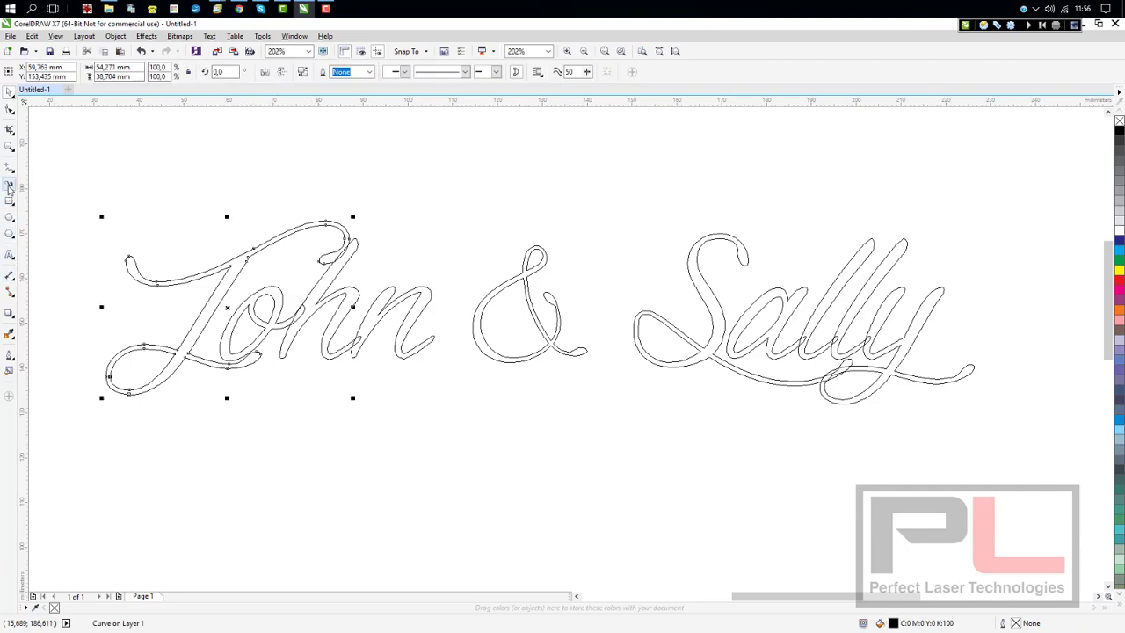
left_click(9, 108)
left_click_drag(213, 348, 259, 358)
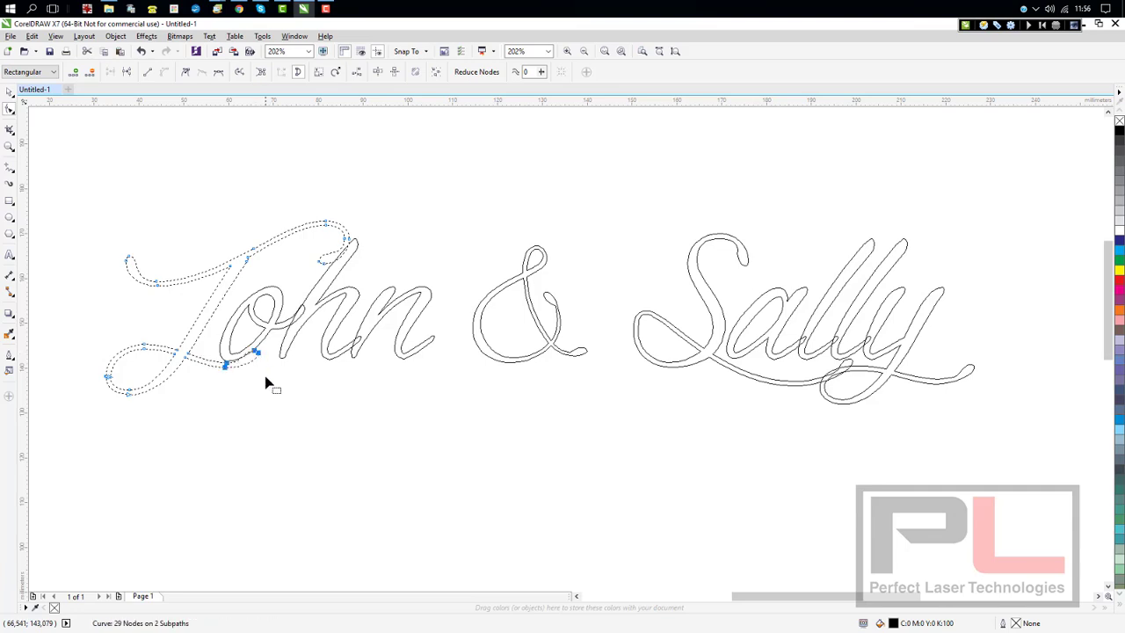
left_click(9, 92)
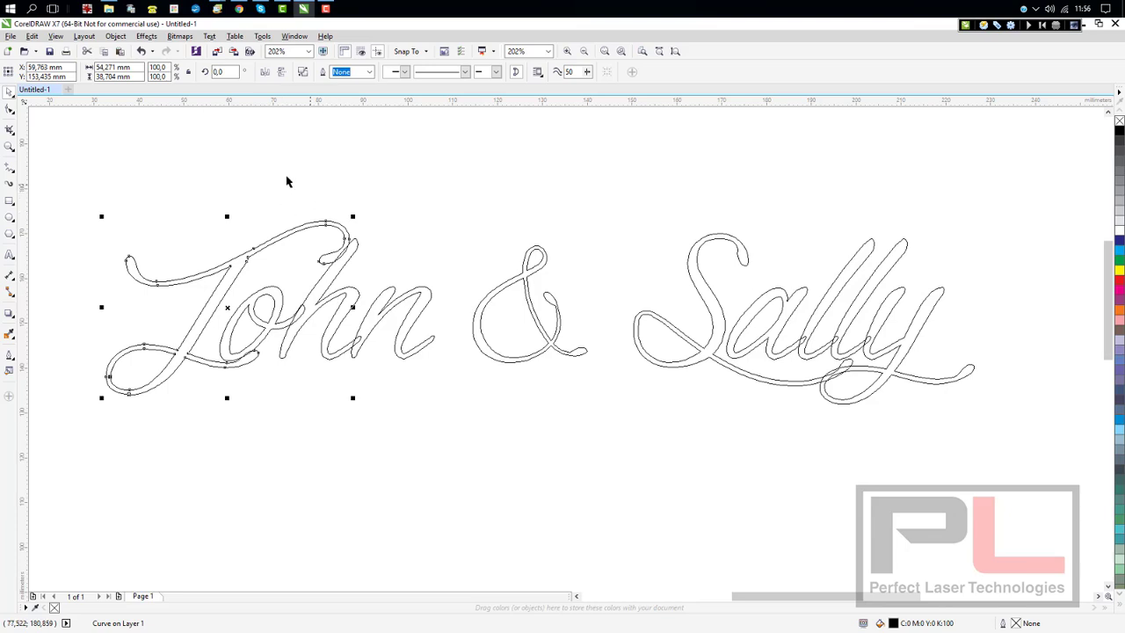
Step: Open the Shaping docker beside the lettering with Weld as the operation
left_click(300, 39)
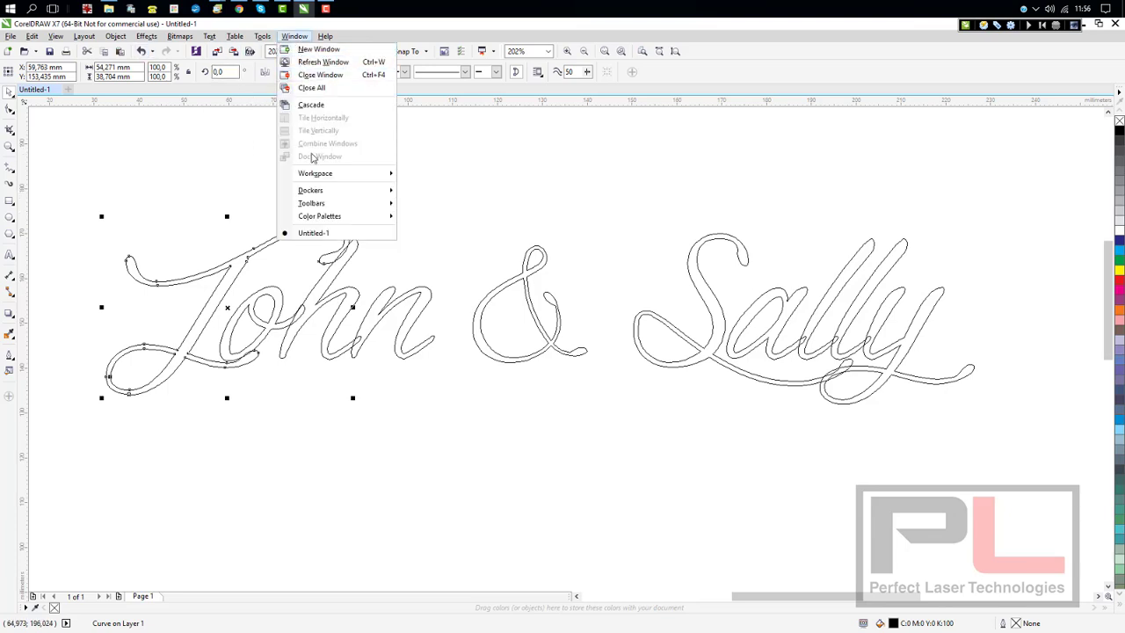
mouse_move(320, 193)
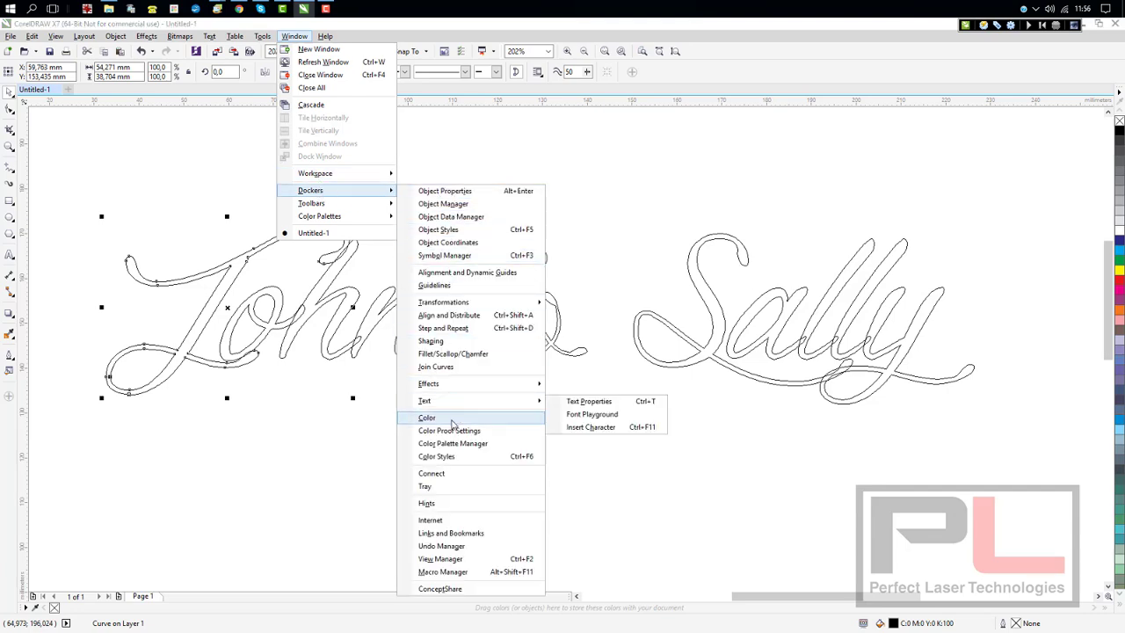
left_click(444, 344)
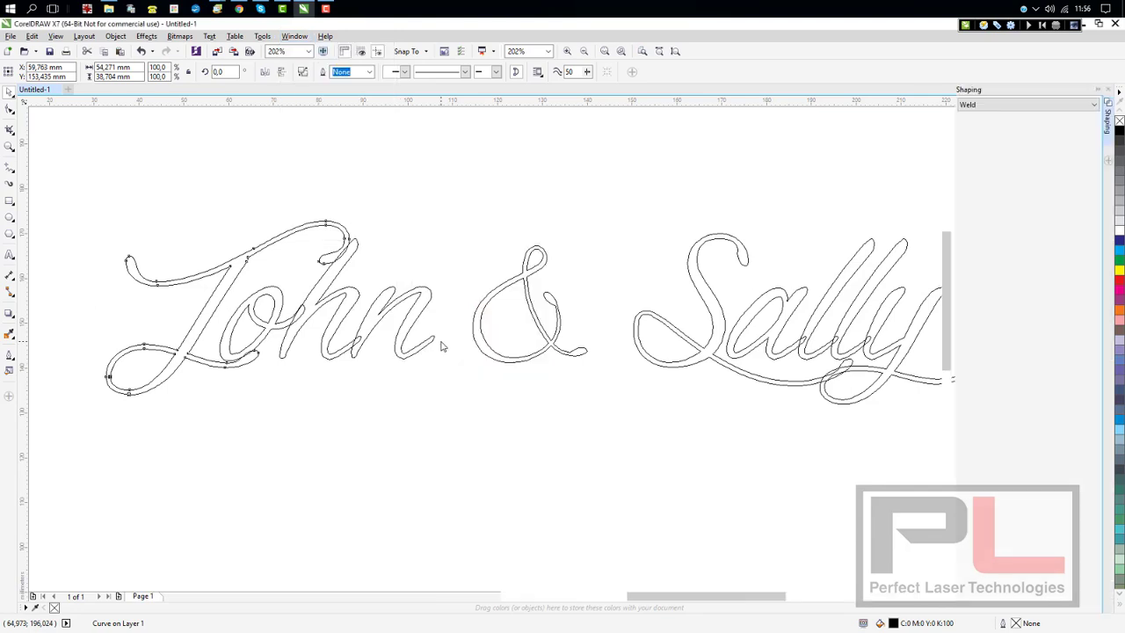
left_click(1039, 106)
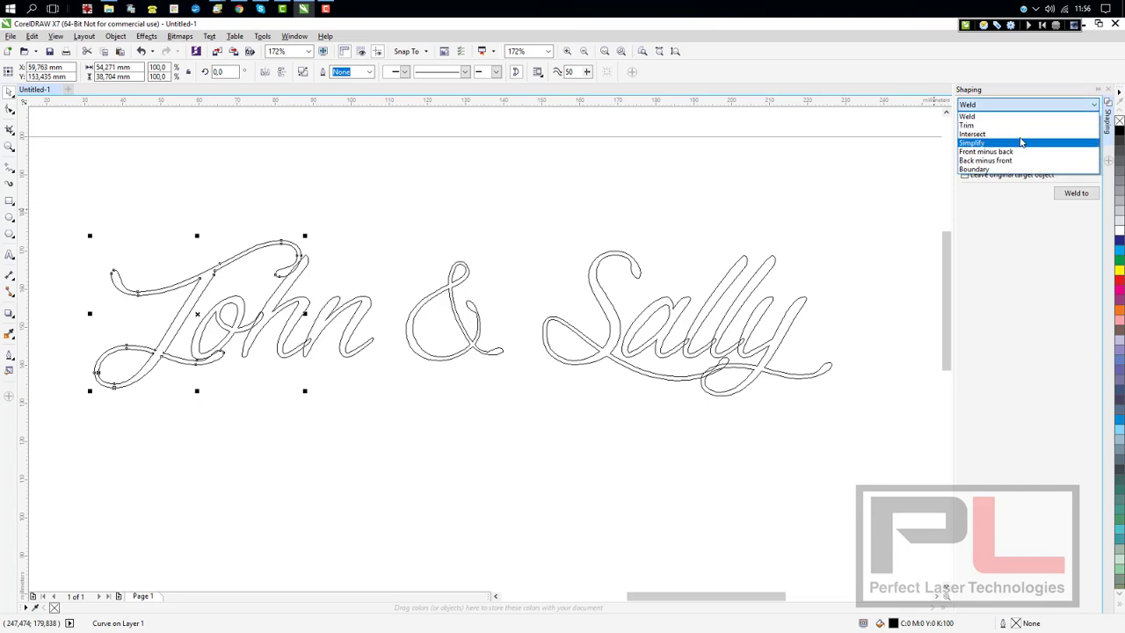
left_click(1012, 115)
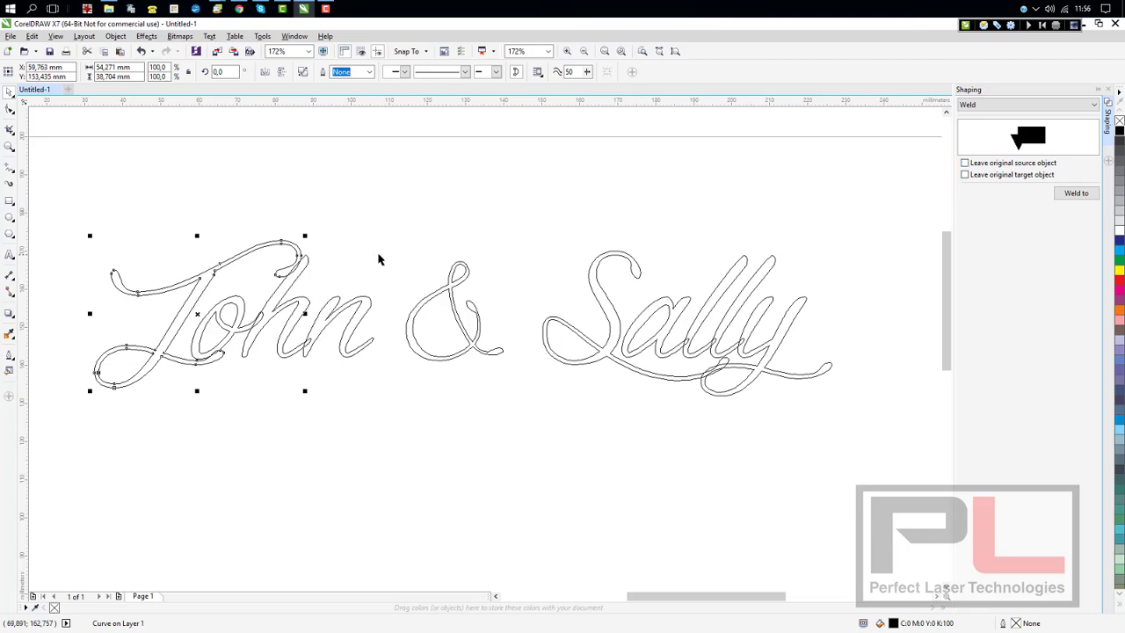
Step: Weld the J and the other letters of John into one 73.327 × 38.704 mm curve and lift it up
left_click(1074, 193)
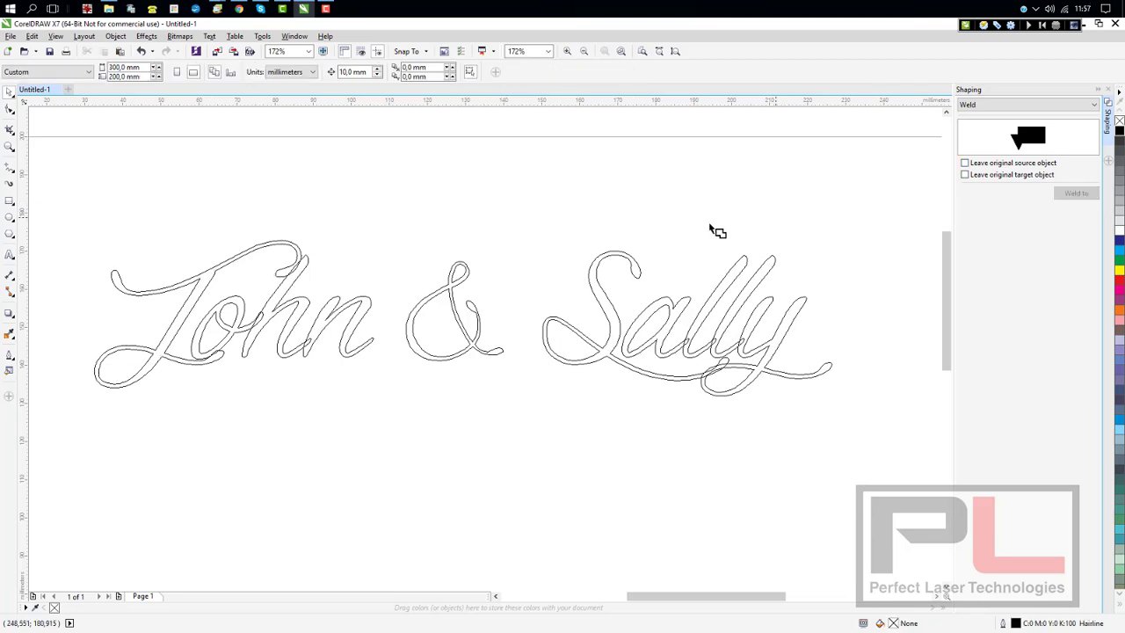
left_click(291, 290)
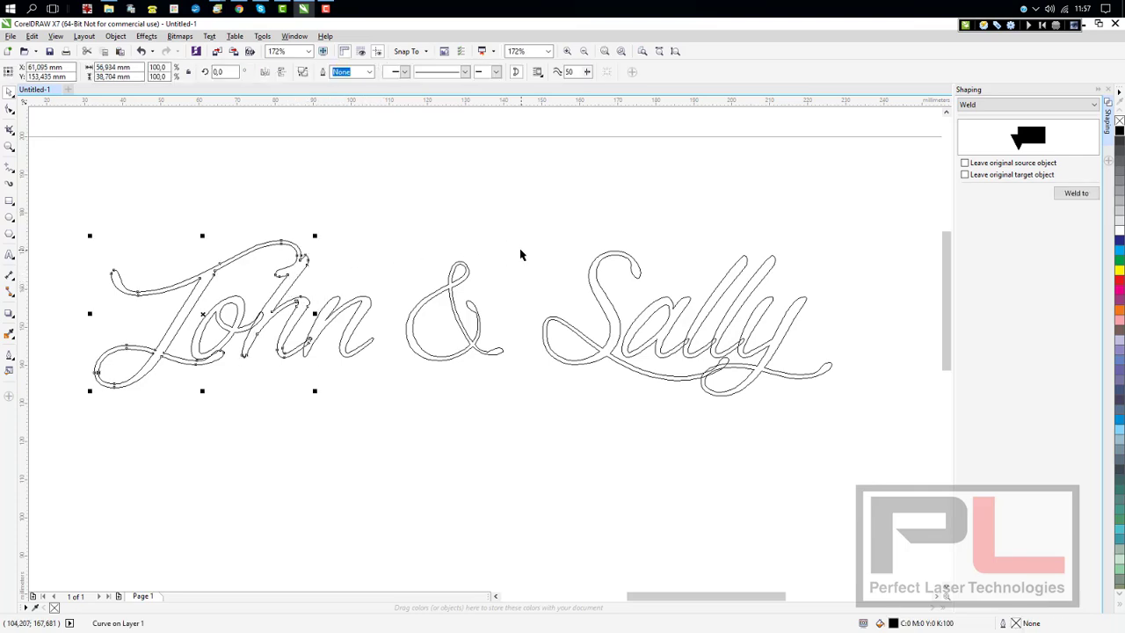
left_click(1070, 197)
left_click(924, 221)
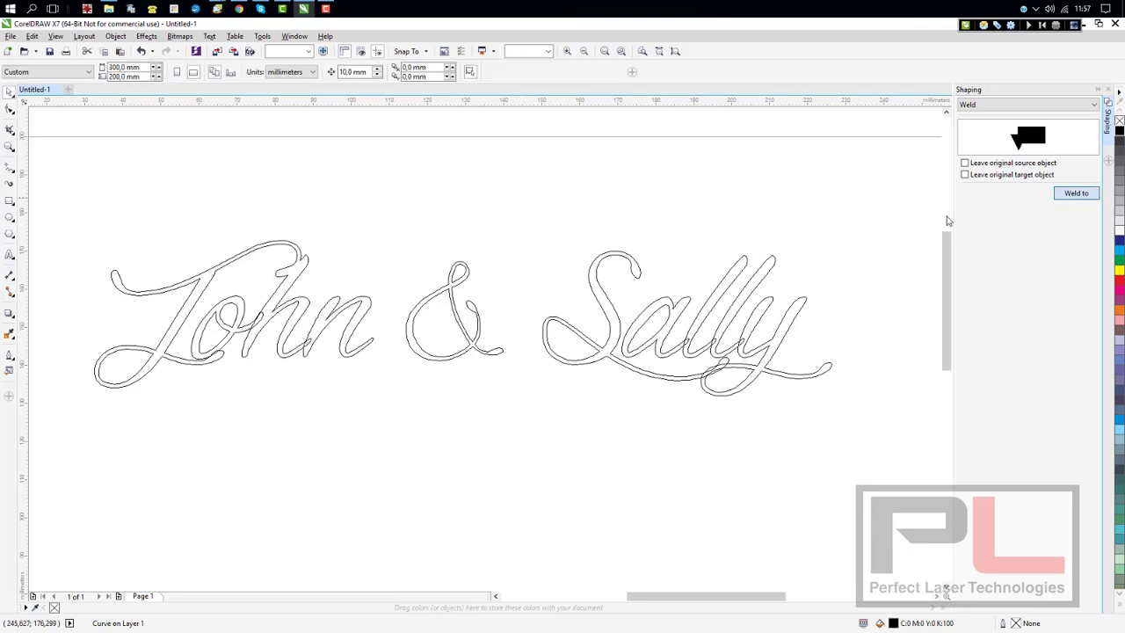
left_click(267, 293)
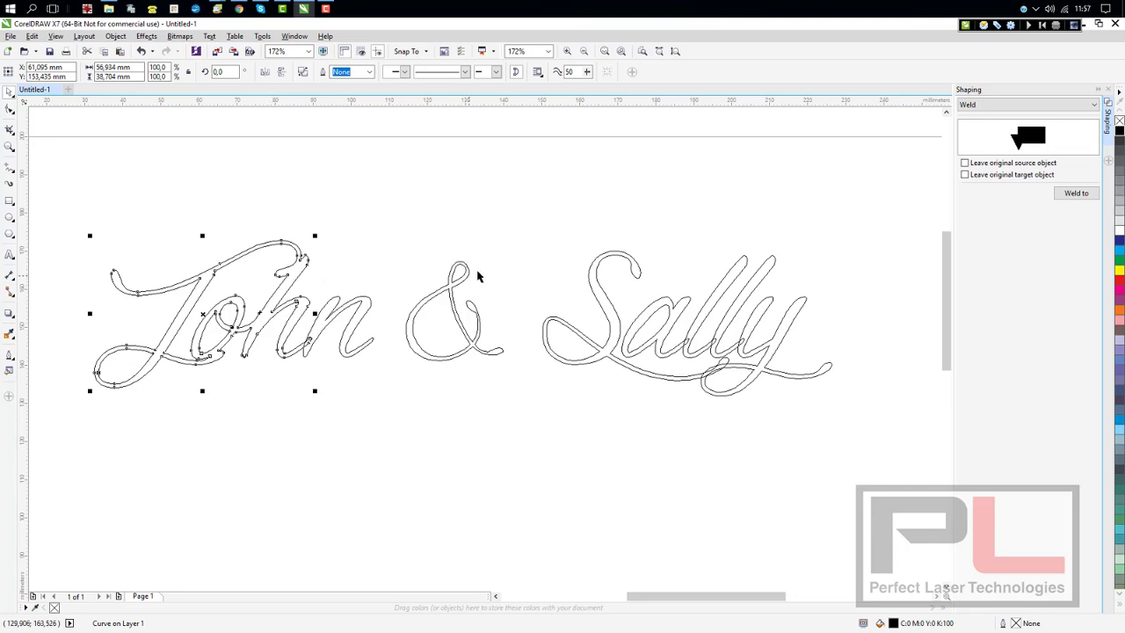
left_click(1076, 194)
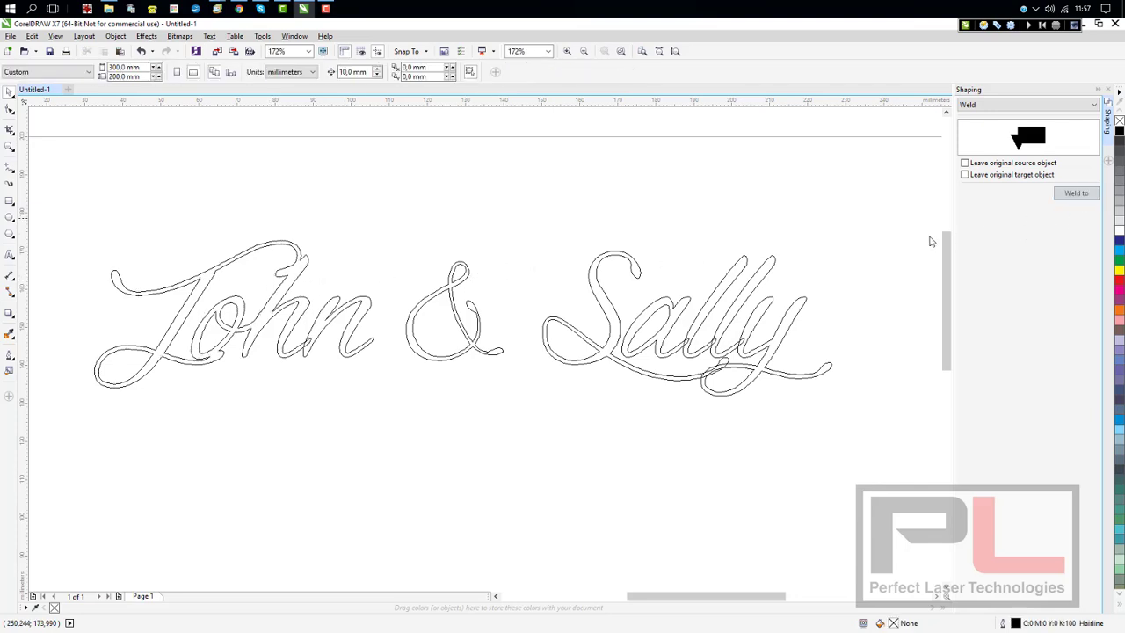
left_click(322, 335)
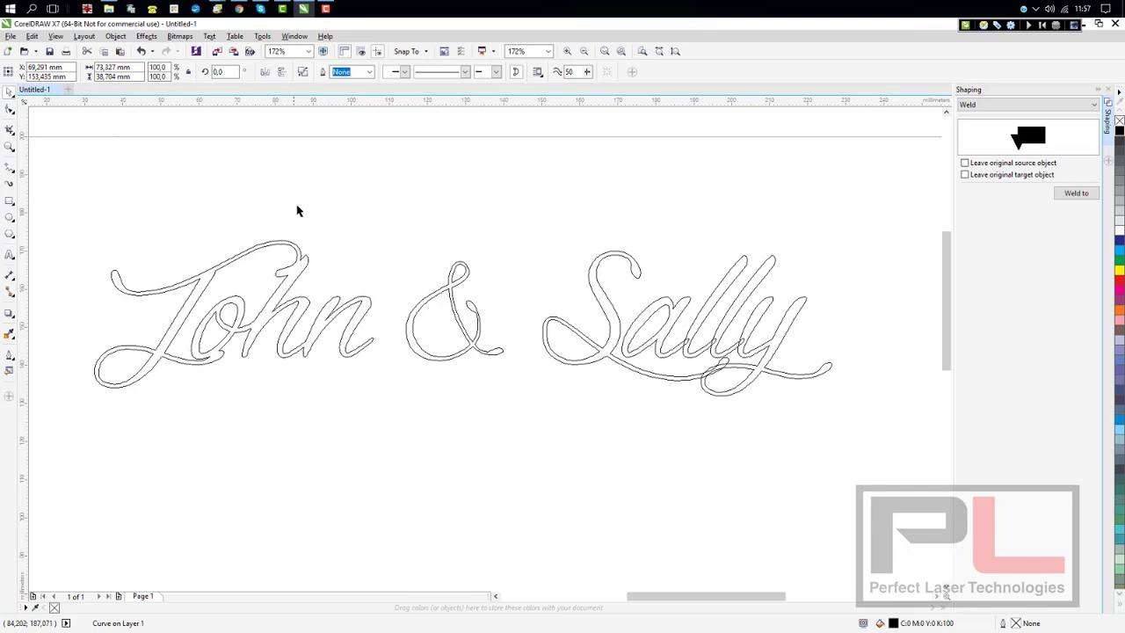
left_click(281, 321)
left_click_drag(251, 272, 242, 192)
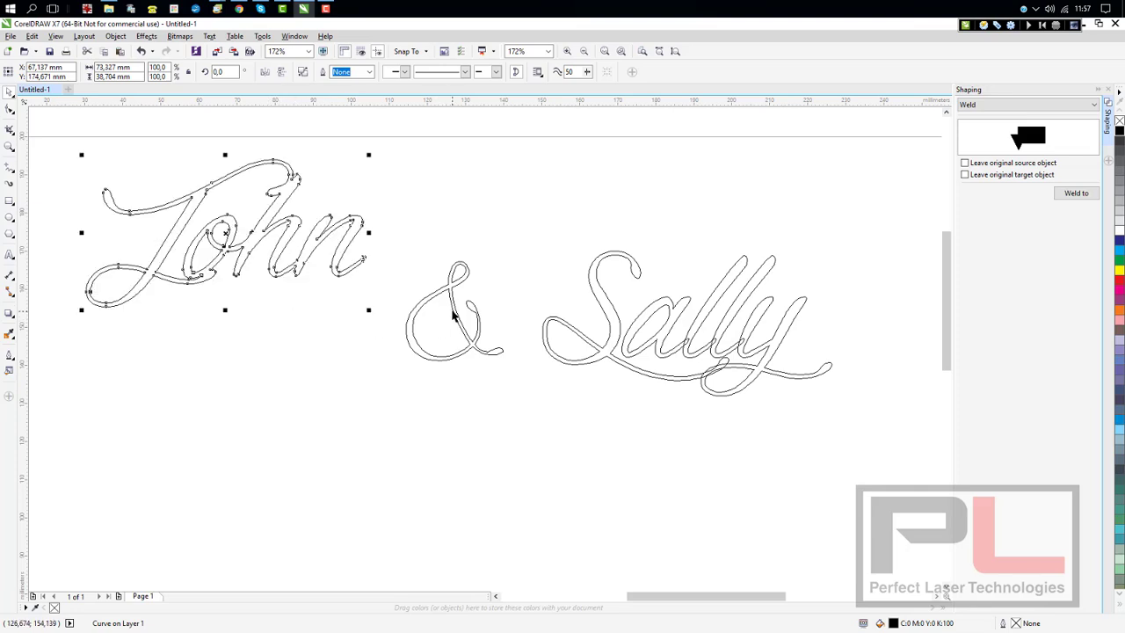
Step: Move the ampersand up beside John's n and weld the S and following pieces of Sally together
left_click_drag(455, 316, 402, 281)
left_click_drag(523, 220, 650, 407)
left_click(620, 304)
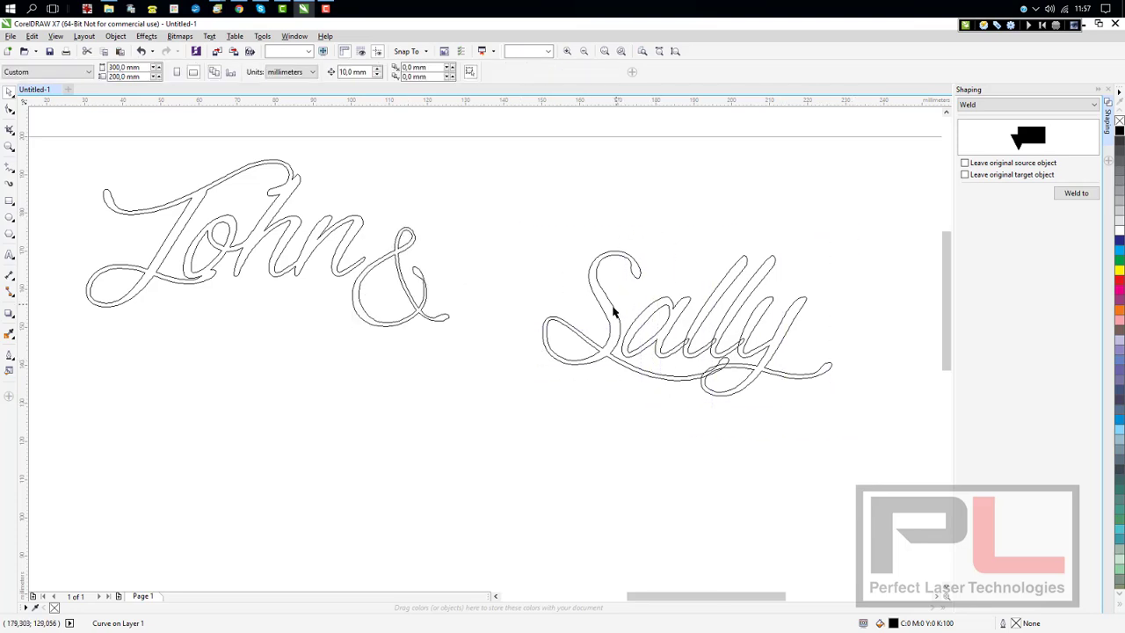
left_click(1071, 197)
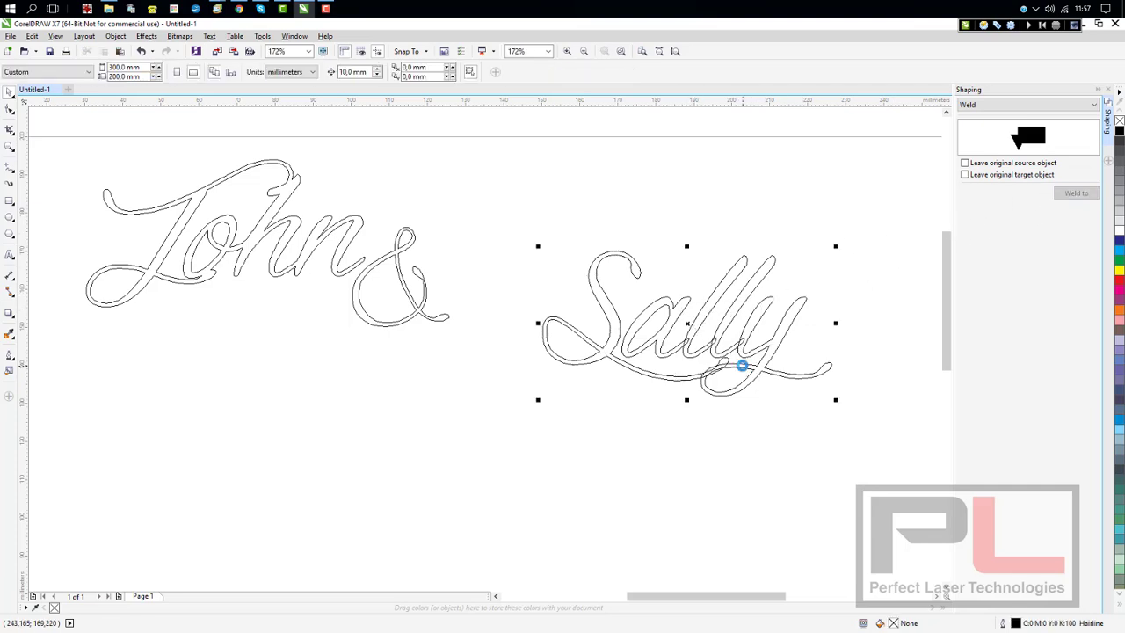
left_click(743, 368)
left_click(1077, 195)
left_click(746, 294)
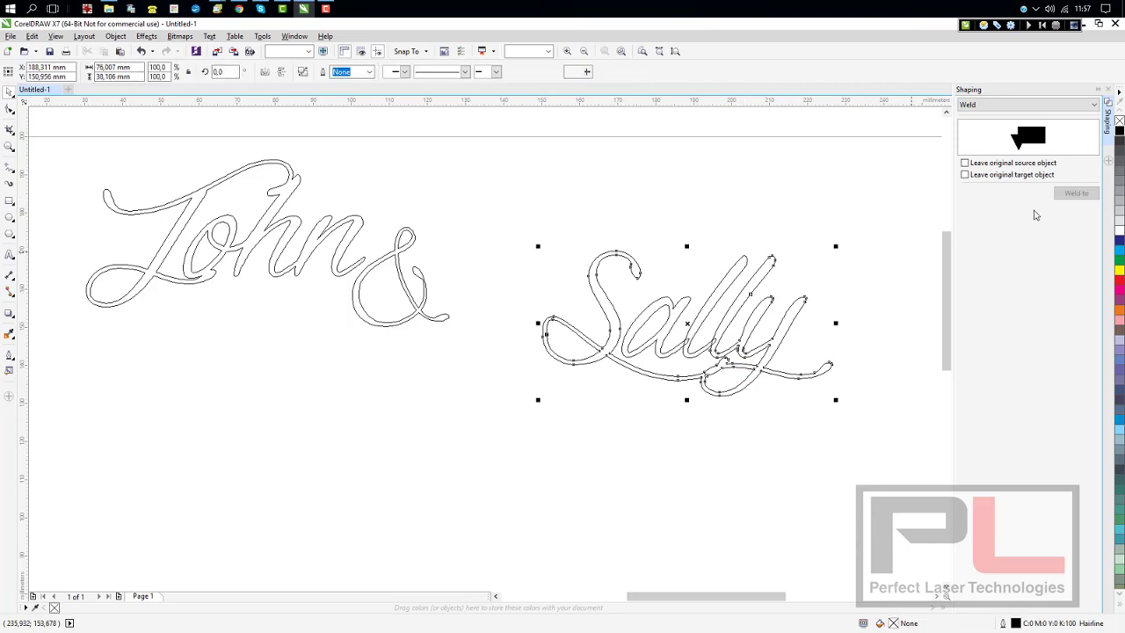
left_click(1075, 195)
left_click(739, 293)
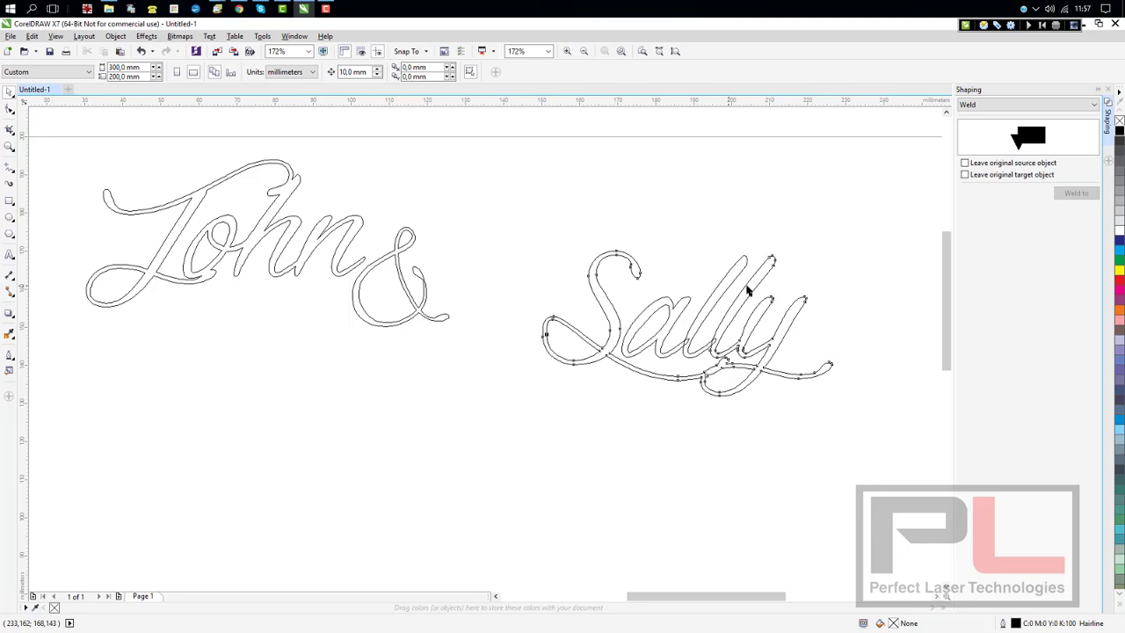
Step: Nudge Sally's a, widen it to 106.8%, and weld it into the Sally outline
left_click(701, 212)
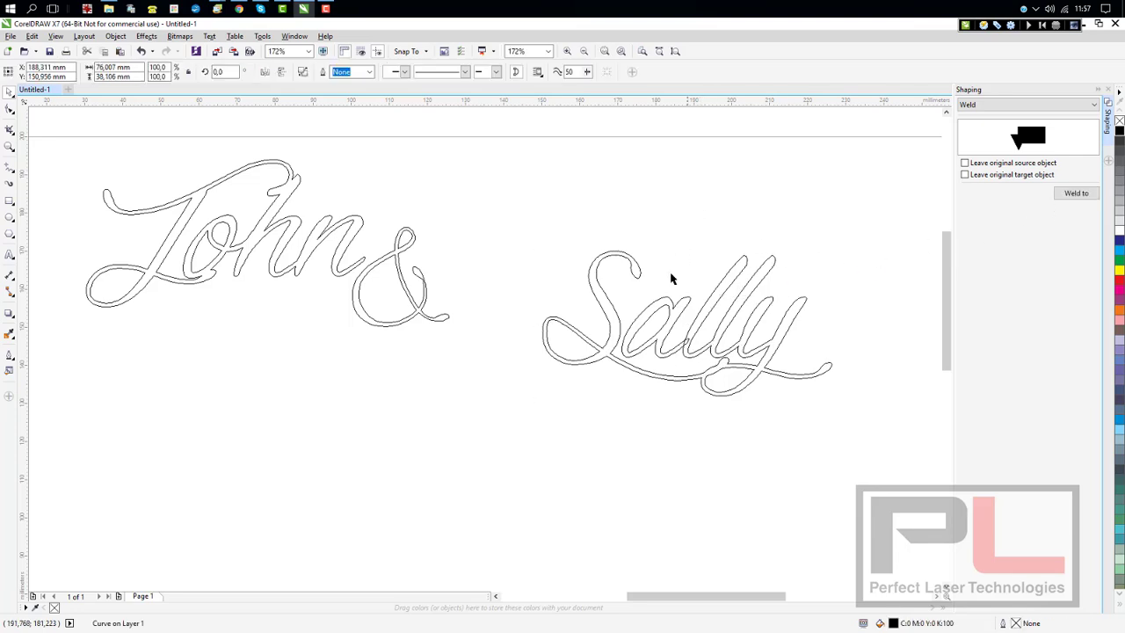
left_click(656, 336)
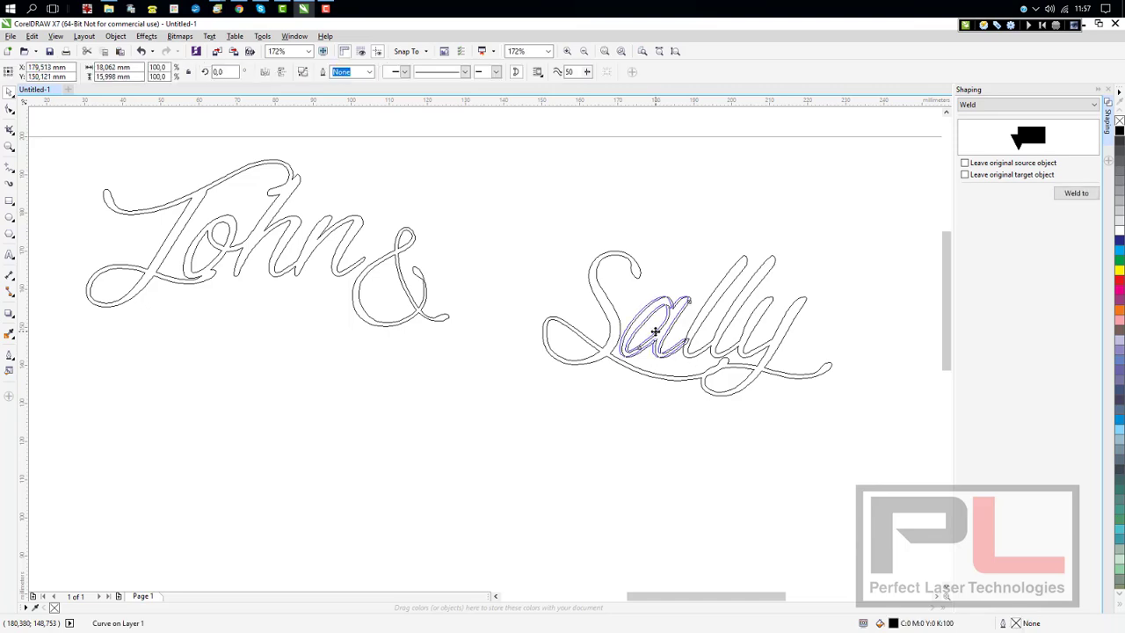
left_click_drag(656, 332, 652, 329)
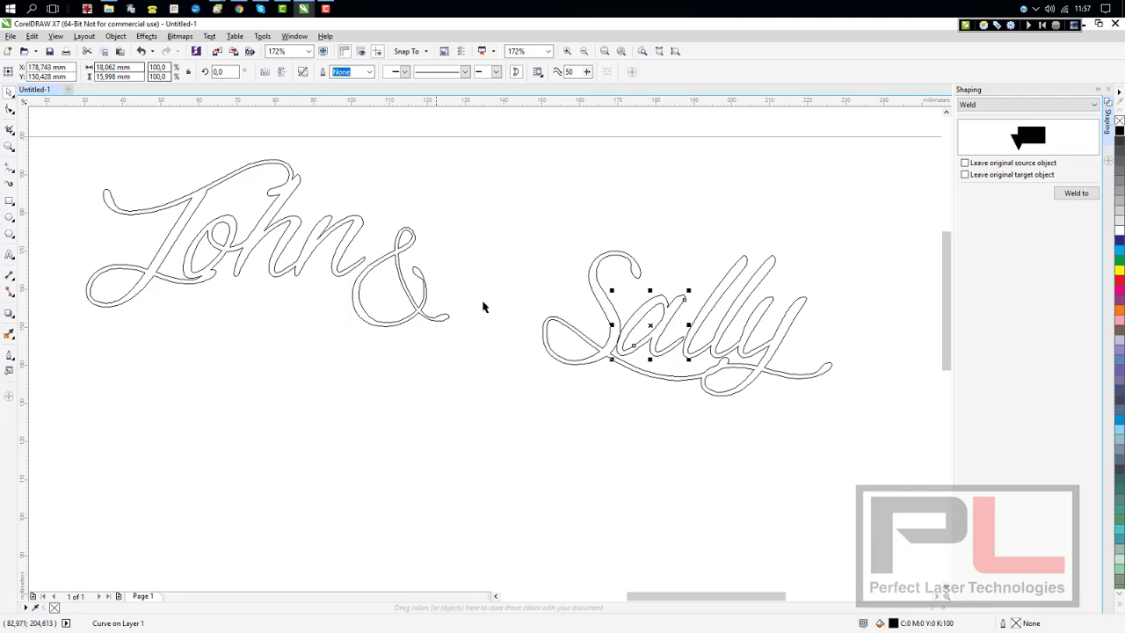
left_click_drag(688, 325, 693, 321)
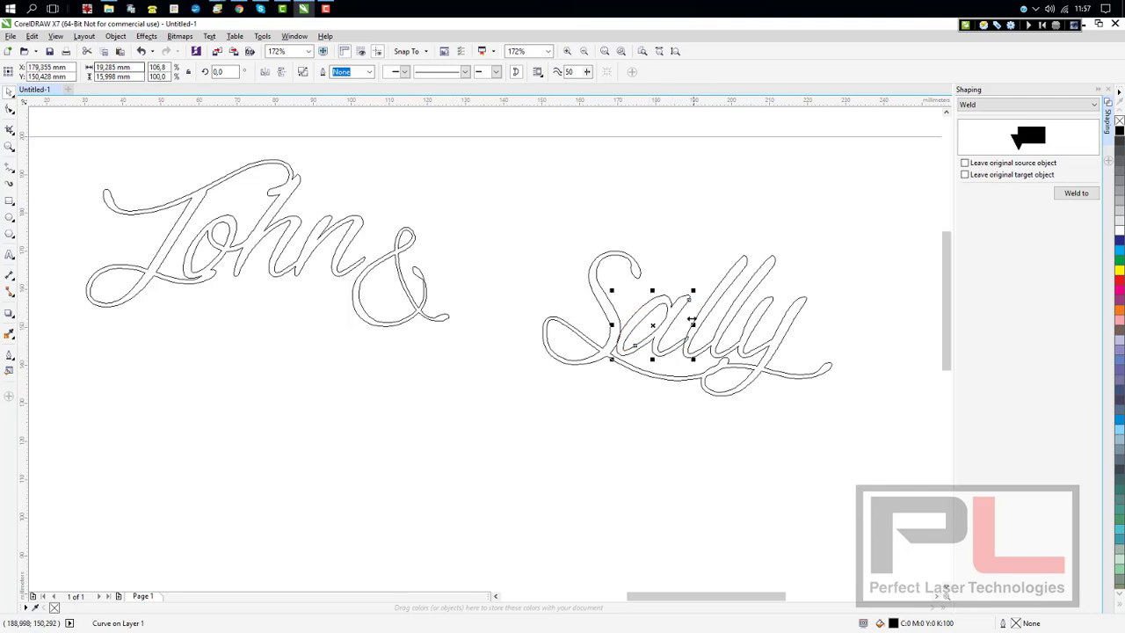
left_click(1067, 194)
left_click(640, 269)
key("Escape")
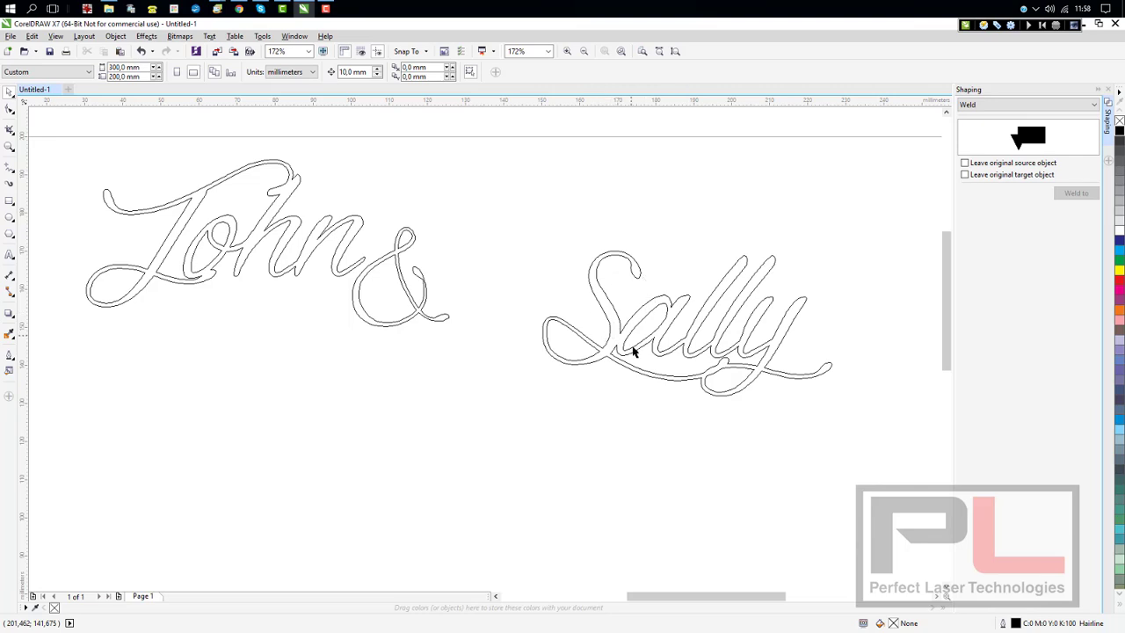
Step: Move Sally under John, shift the ampersand right of John, and tilt Sally about 3.557°
left_click_drag(633, 352, 244, 370)
left_click_drag(435, 322, 500, 284)
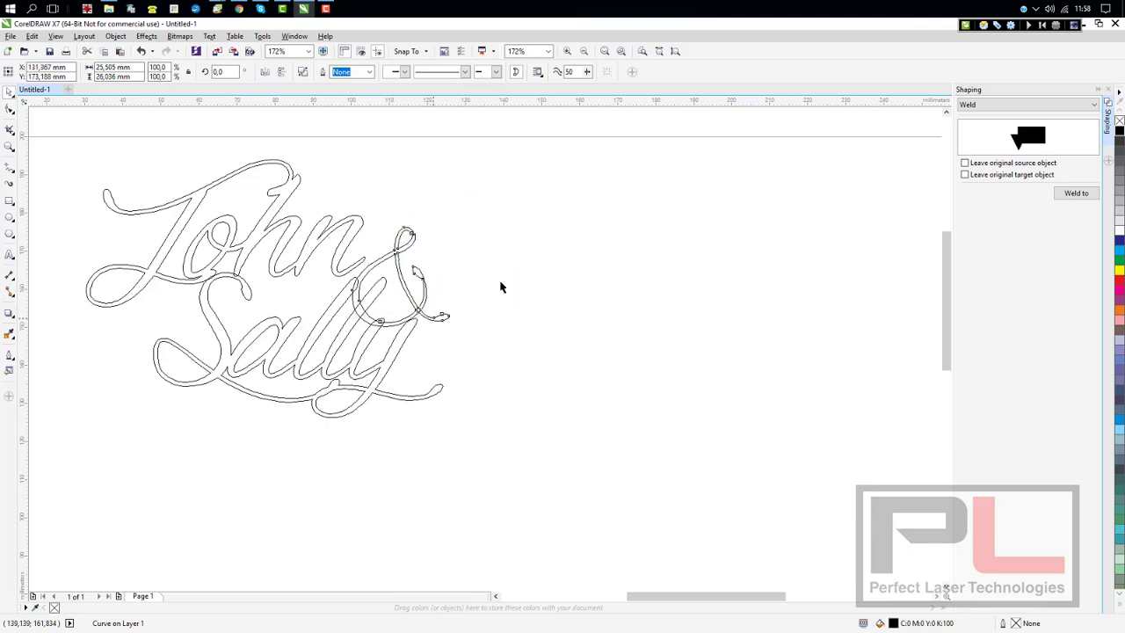
left_click(361, 362)
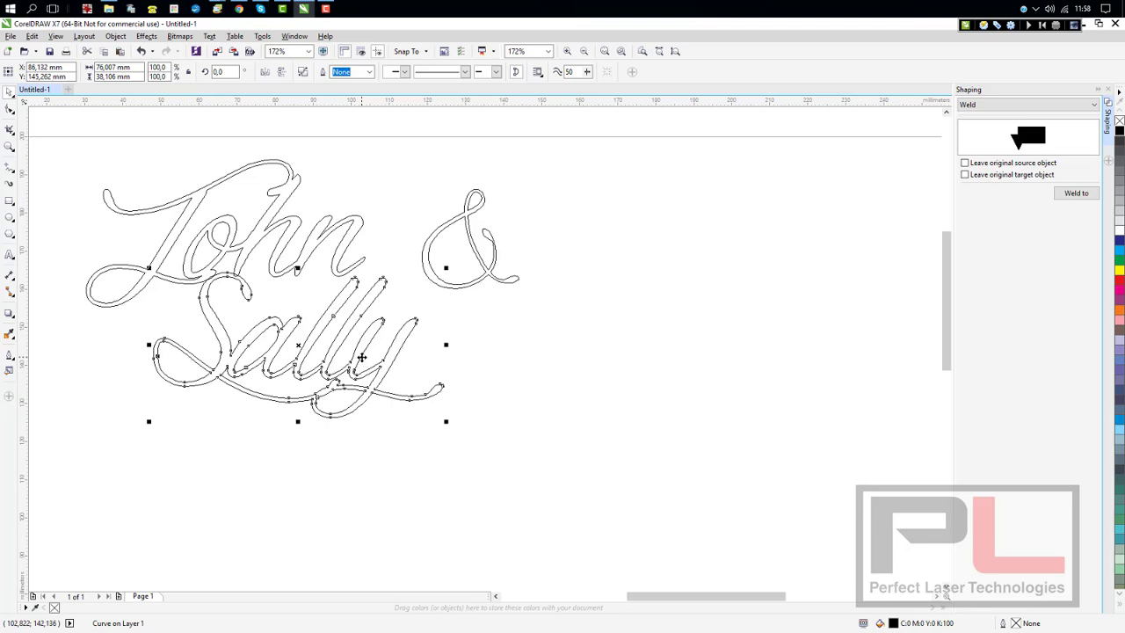
left_click(361, 357)
left_click_drag(447, 422, 450, 413)
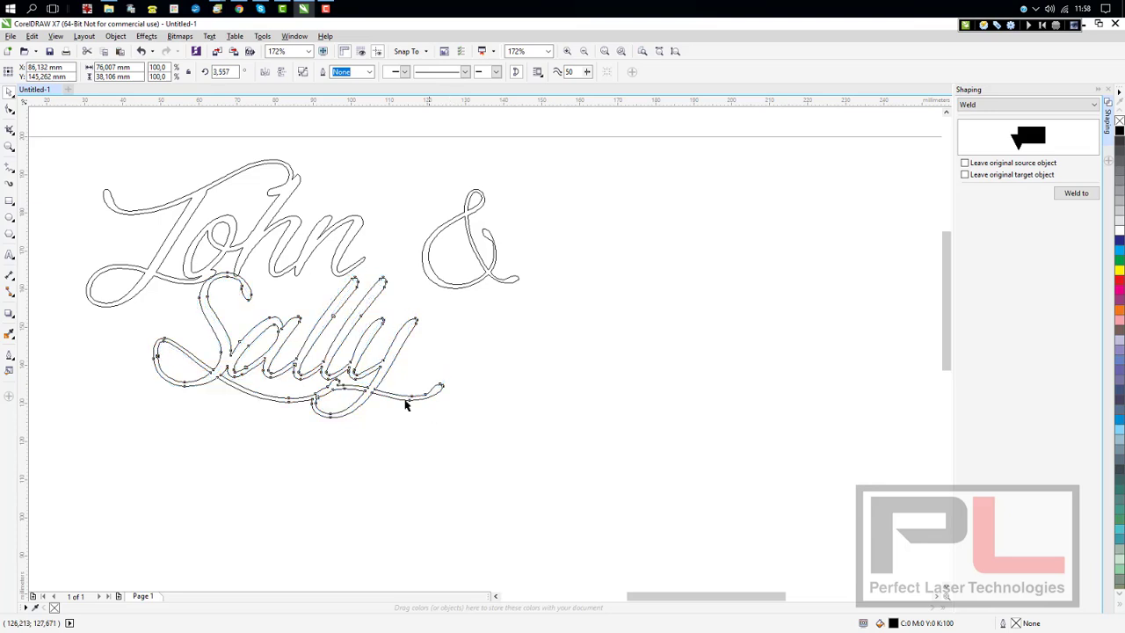
Step: Nudge Sally to overlap John and weld the two words together
left_click(310, 304)
left_click(319, 319)
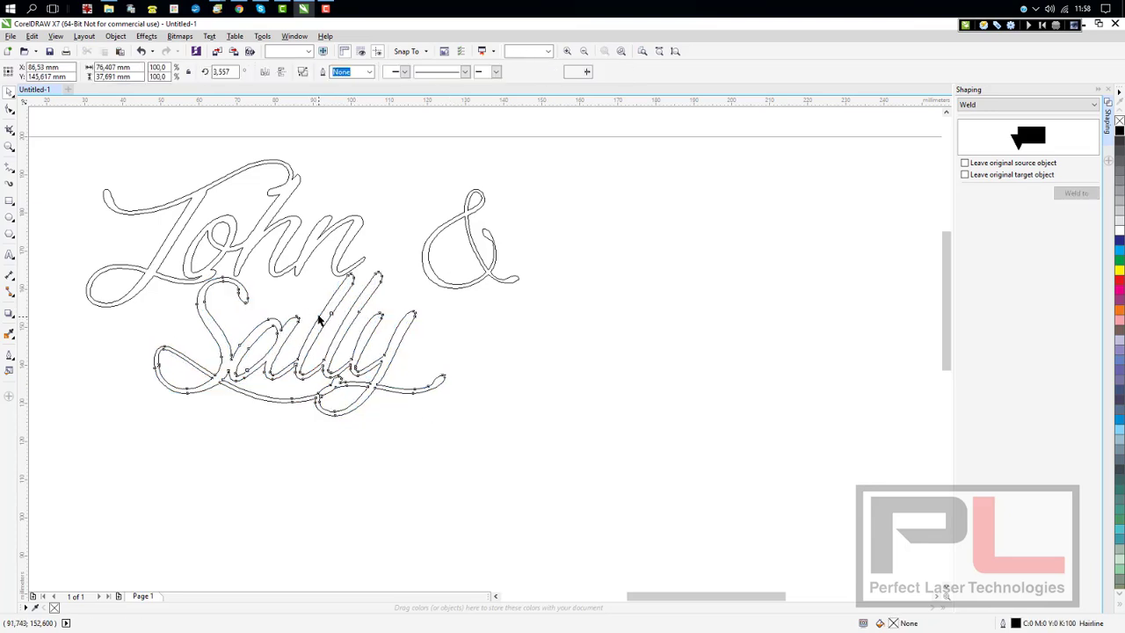
left_click_drag(315, 315, 315, 314)
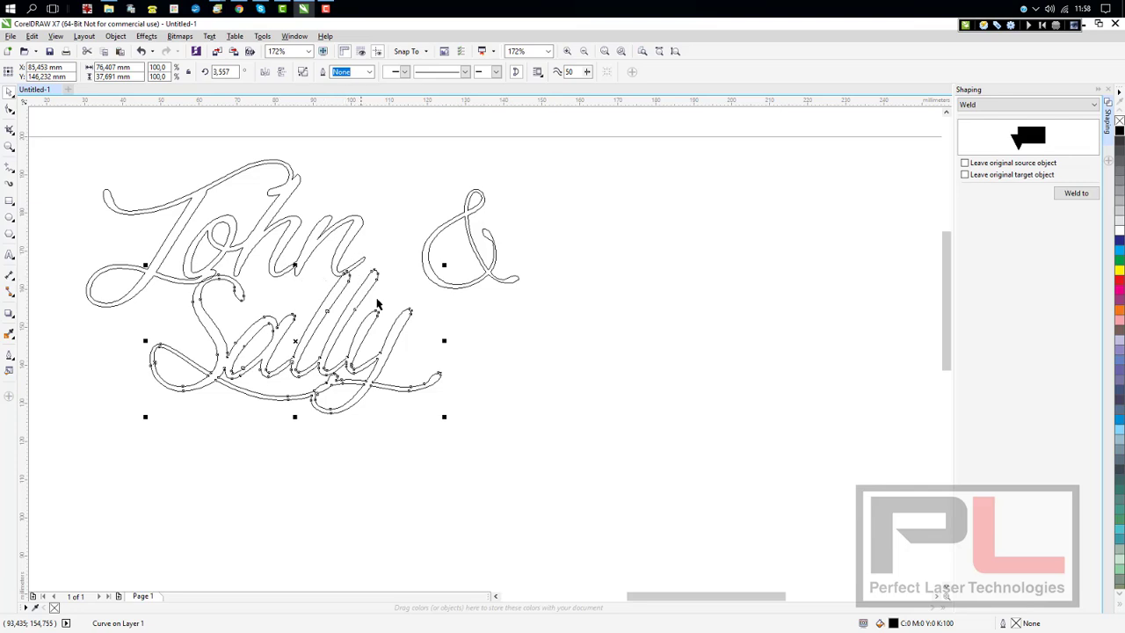
left_click(1076, 193)
left_click(470, 195)
left_click(364, 226)
Step: Move the ampersand between John and Sally and weld it into the combined outline
left_click(501, 356)
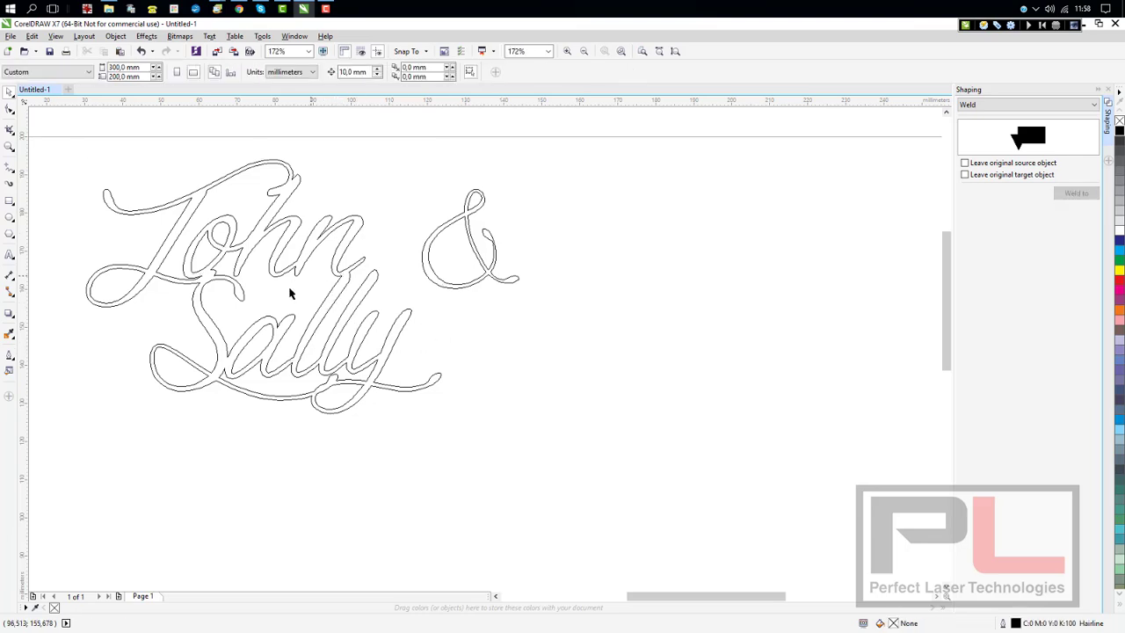
left_click_drag(437, 287, 391, 308)
left_click(536, 309)
left_click(449, 304)
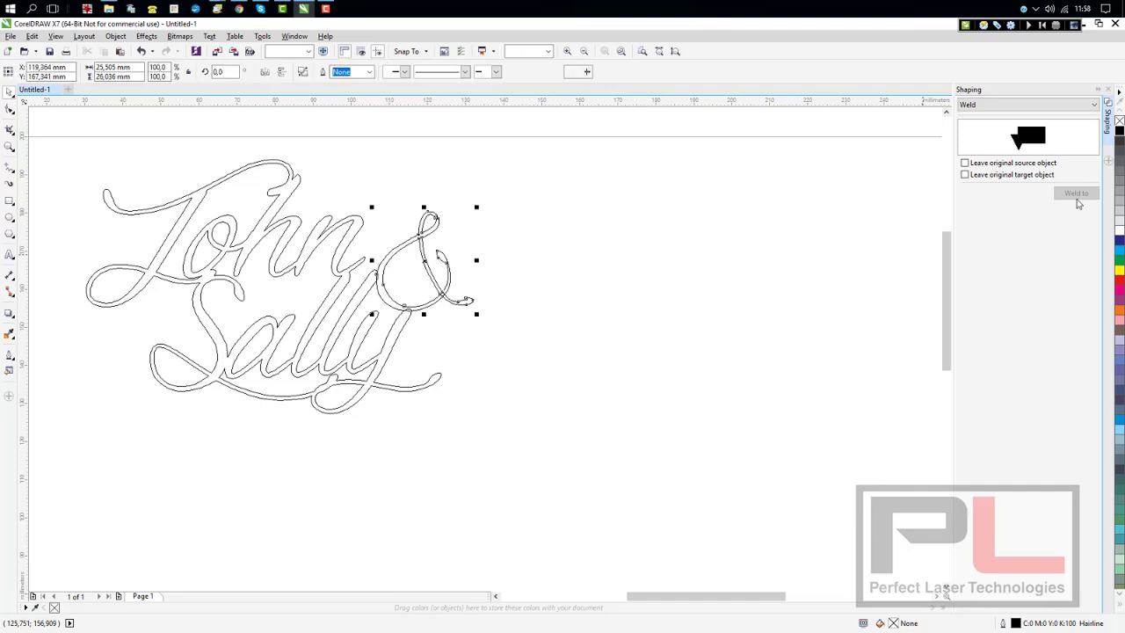
left_click(1078, 195)
left_click(409, 322)
left_click(484, 256)
left_click_drag(473, 288, 519, 328)
key("Escape")
left_click(56, 36)
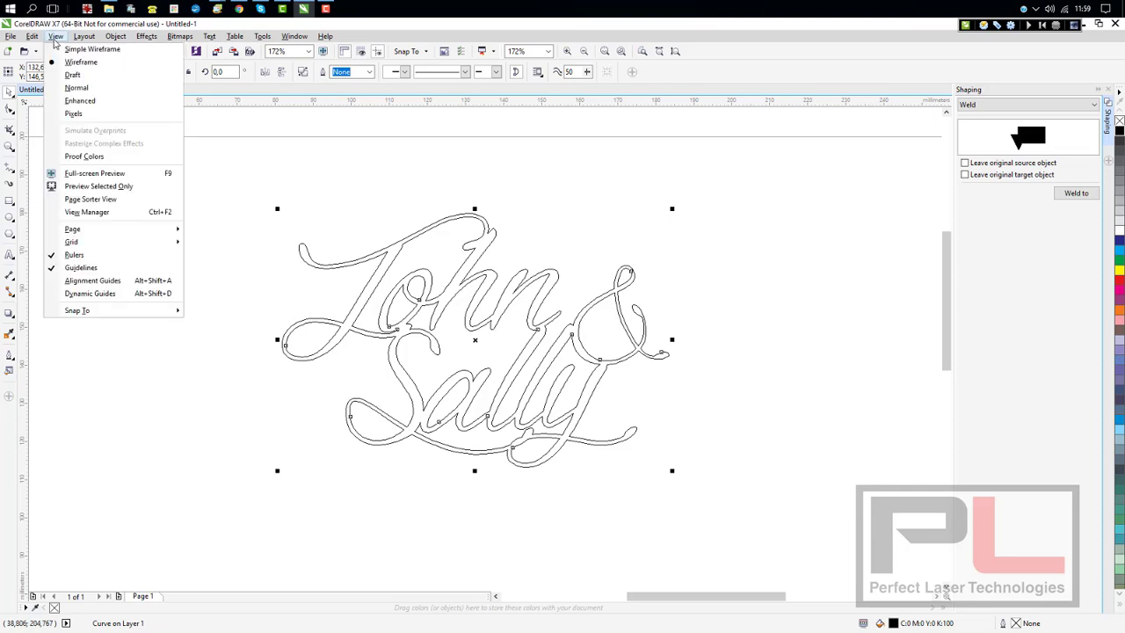
left_click(76, 105)
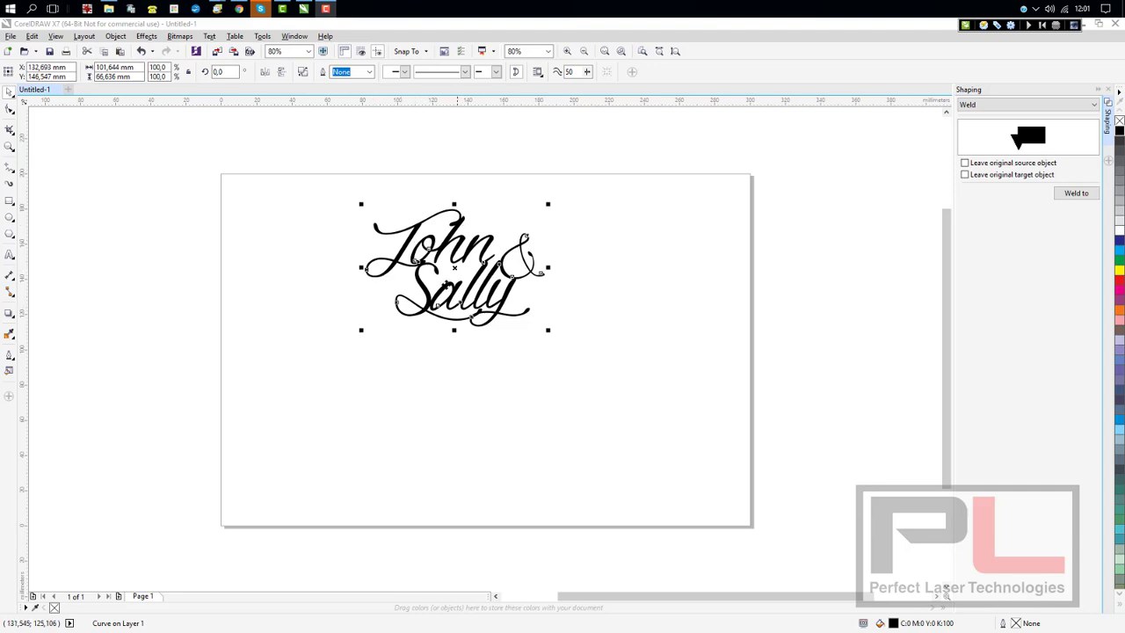
left_click_drag(455, 268, 350, 255)
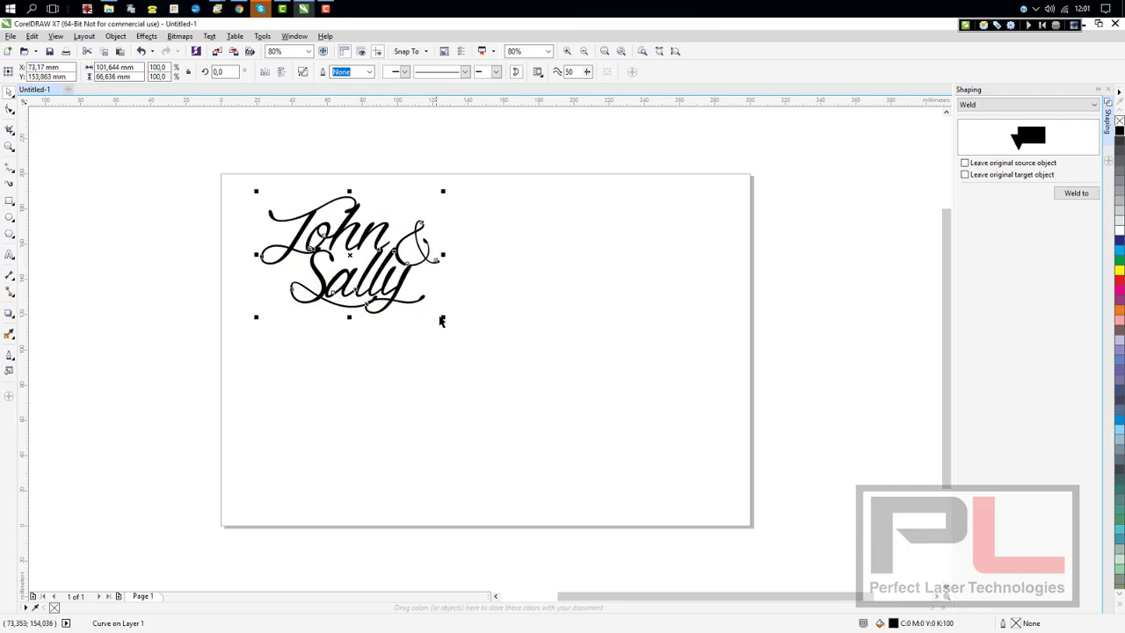
left_click_drag(442, 321, 698, 462)
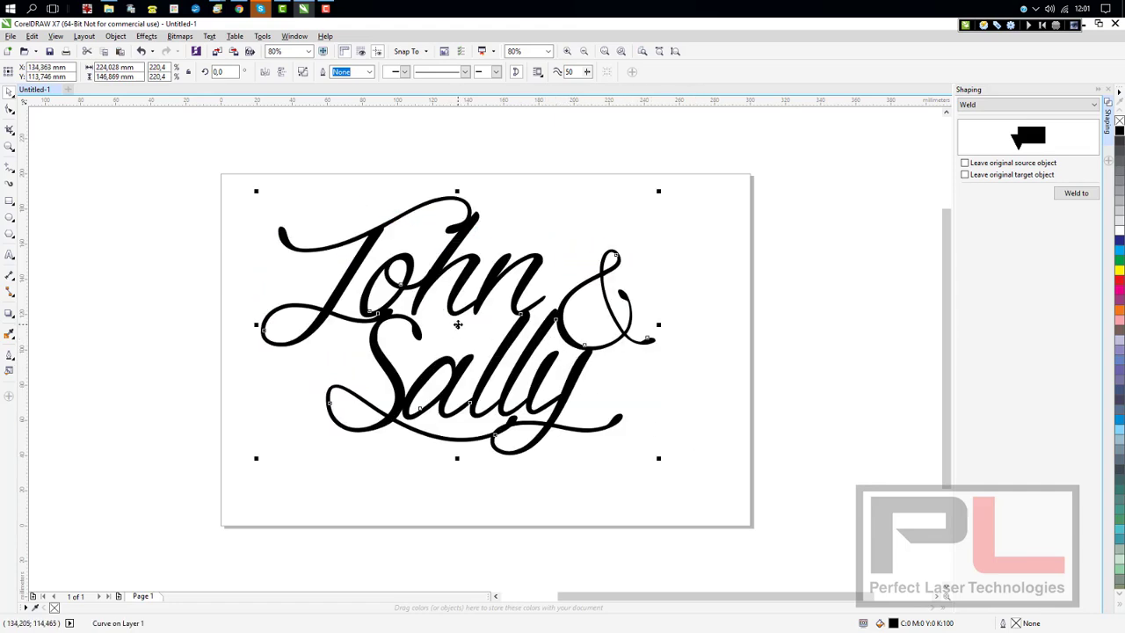
left_click_drag(458, 324, 480, 314)
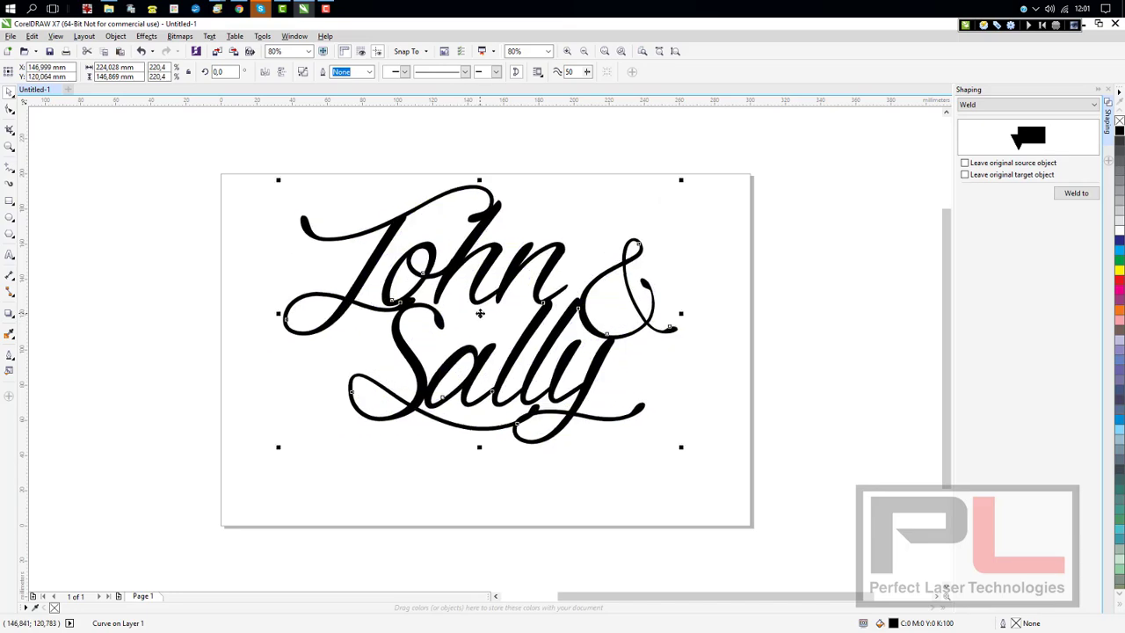
left_click(239, 266)
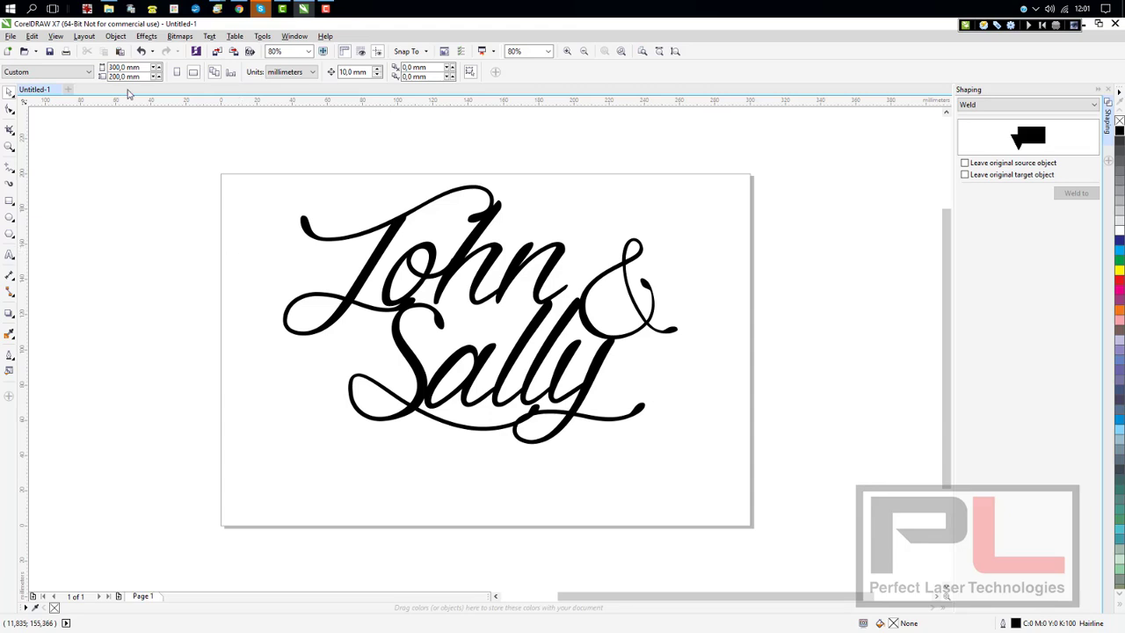
left_click(416, 367)
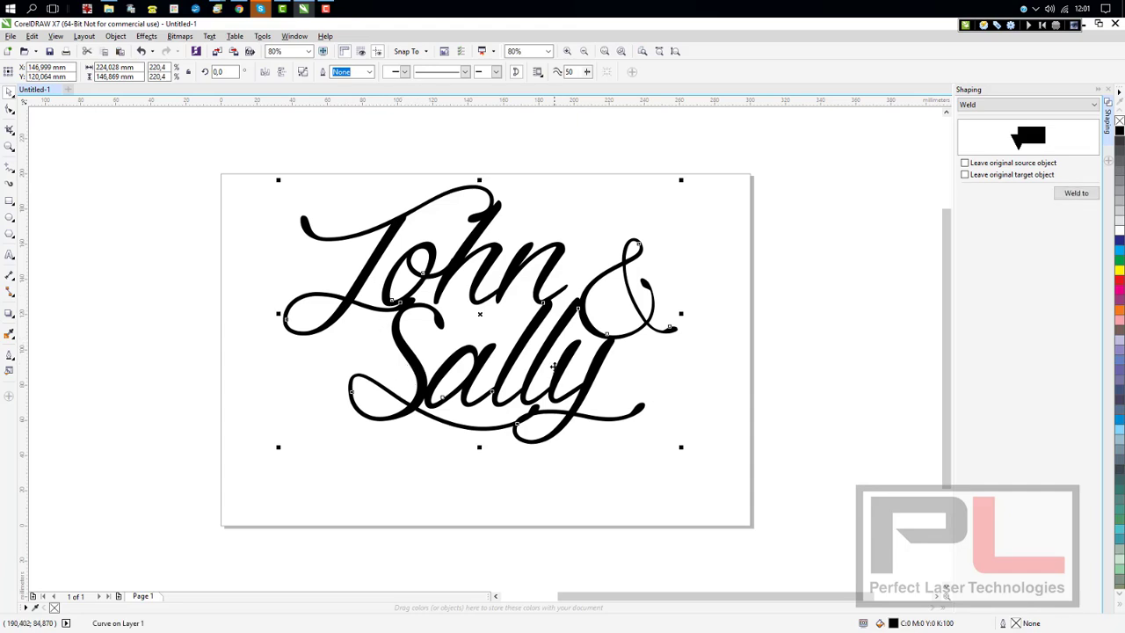
Step: Draw a thin upright rectangle below Sally's left end and convert it to curves
left_click(10, 202)
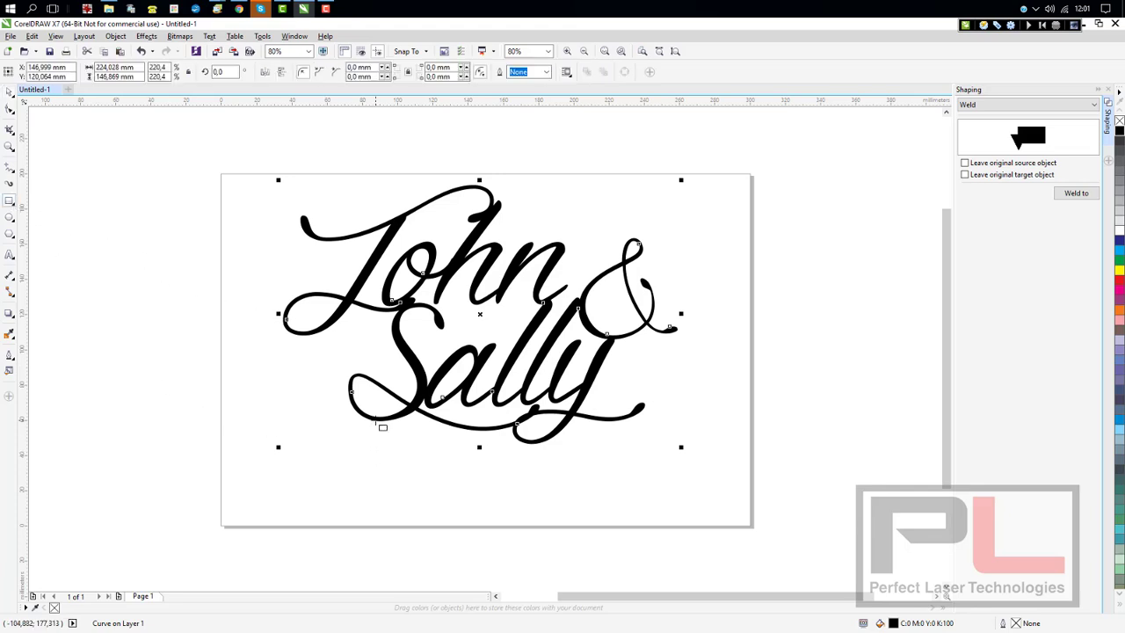
left_click_drag(377, 420, 390, 501)
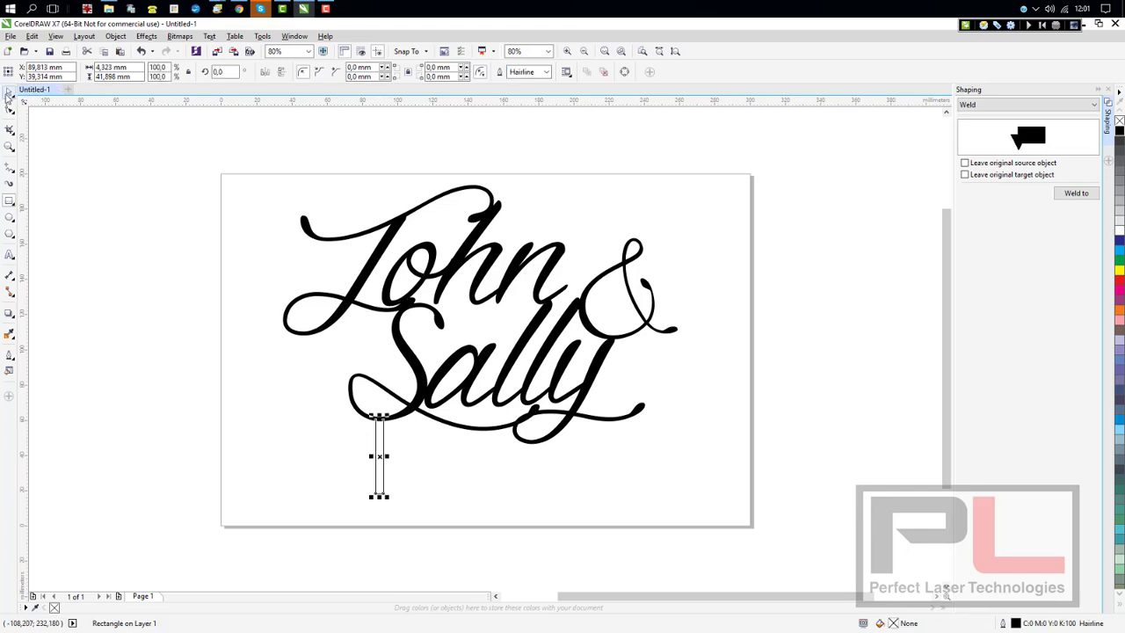
left_click(8, 92)
key("ctrl+q")
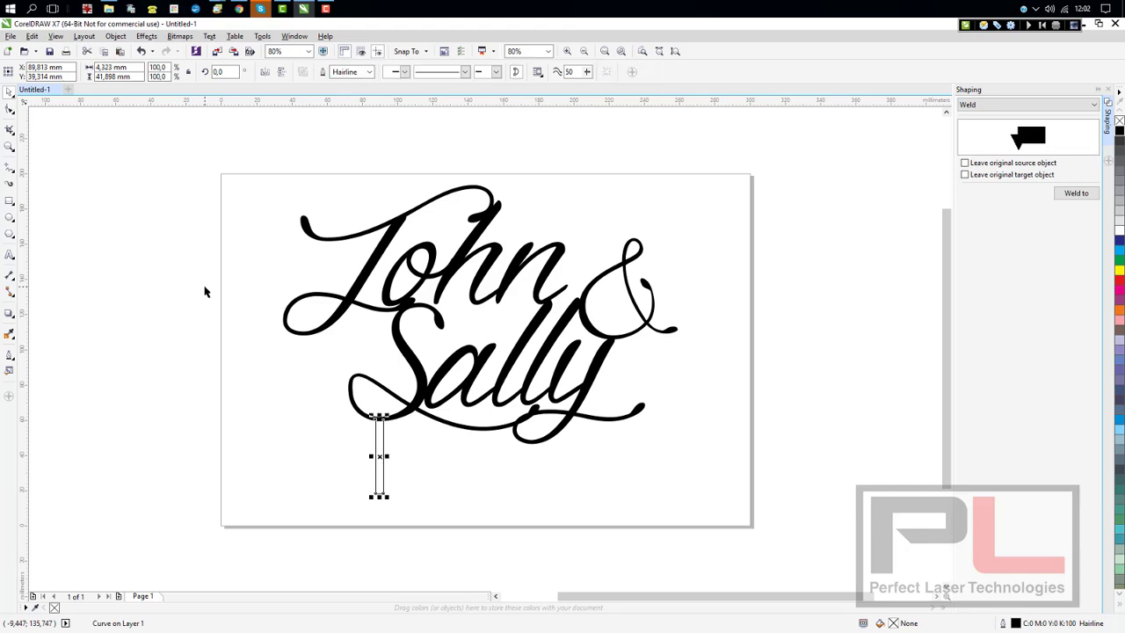
Step: Zoom in and pull a new bottom-centre node down into a pointed tip
left_click(9, 146)
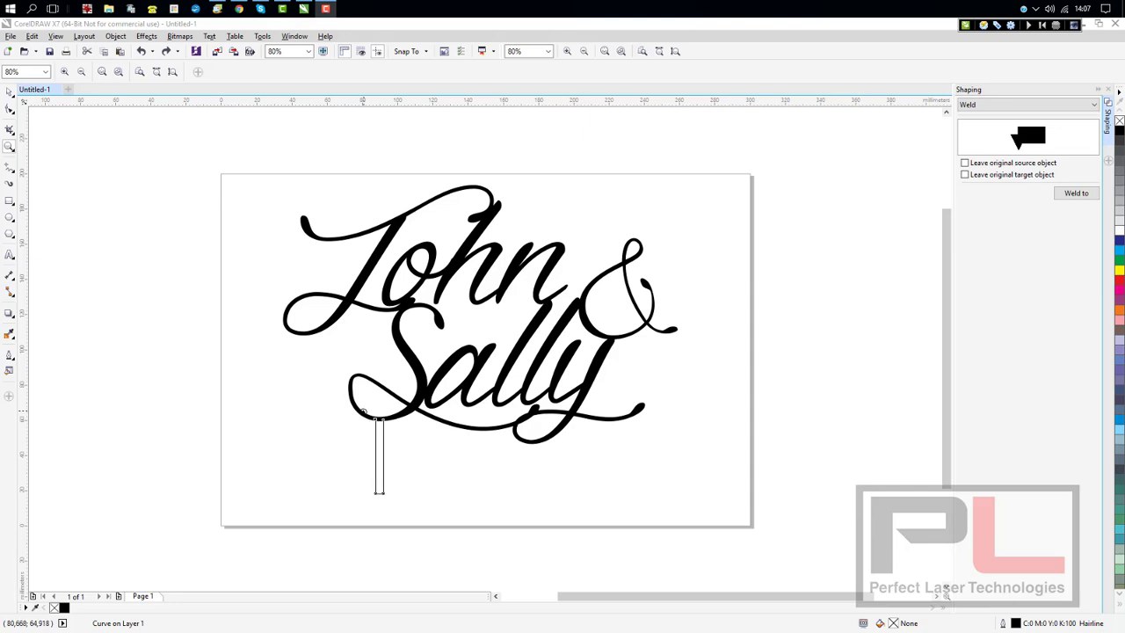
left_click_drag(364, 411, 410, 505)
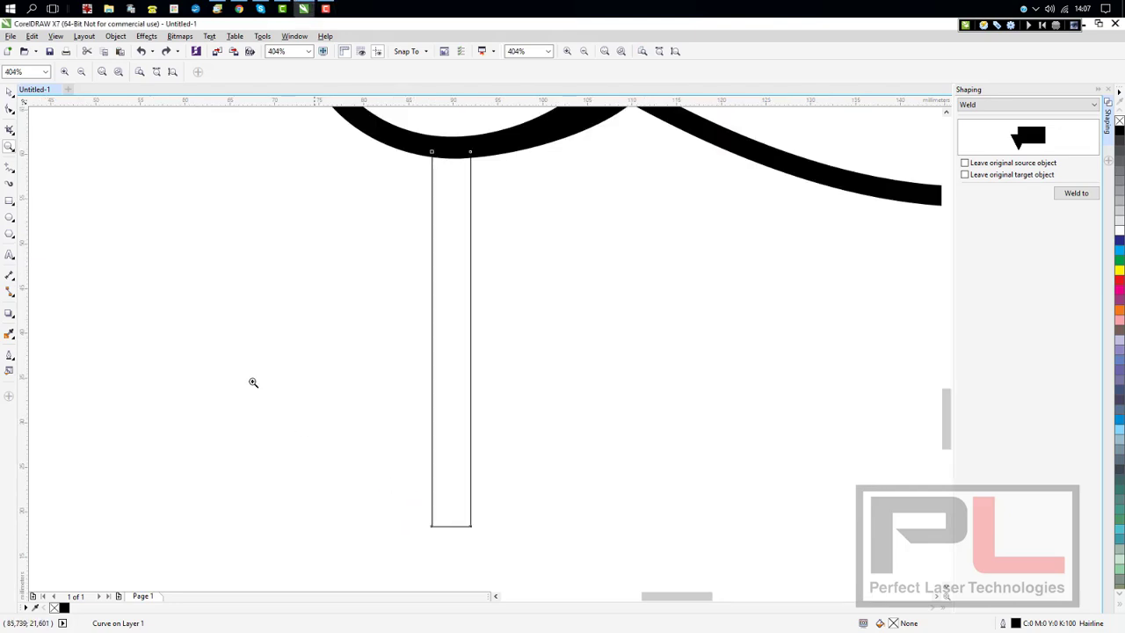
left_click(11, 108)
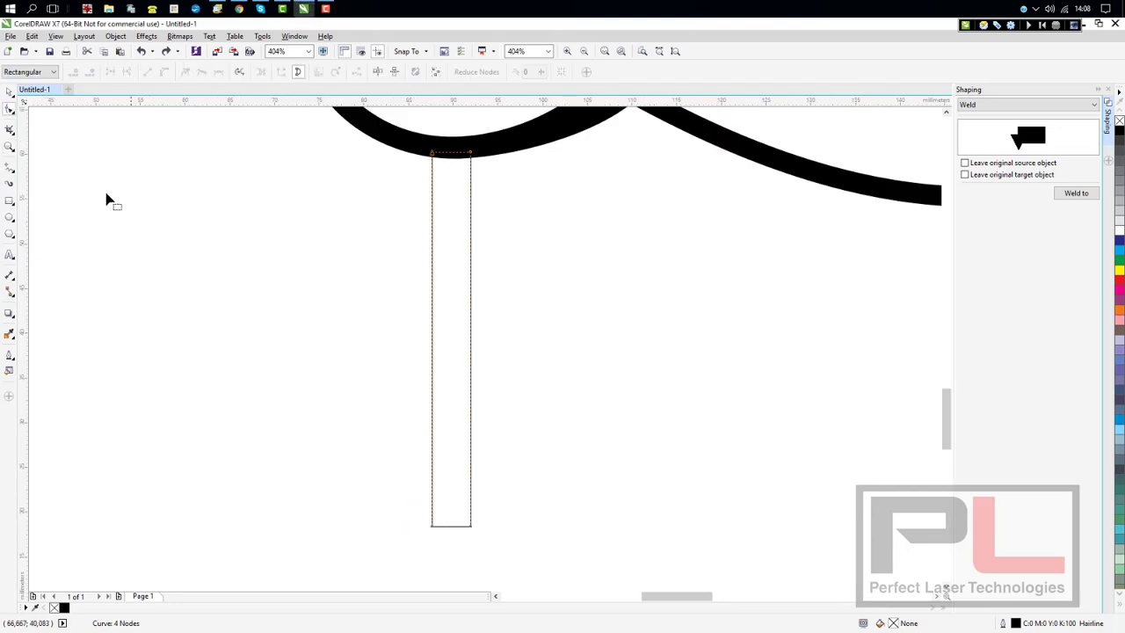
double_click(451, 527)
left_click_drag(450, 528, 455, 571)
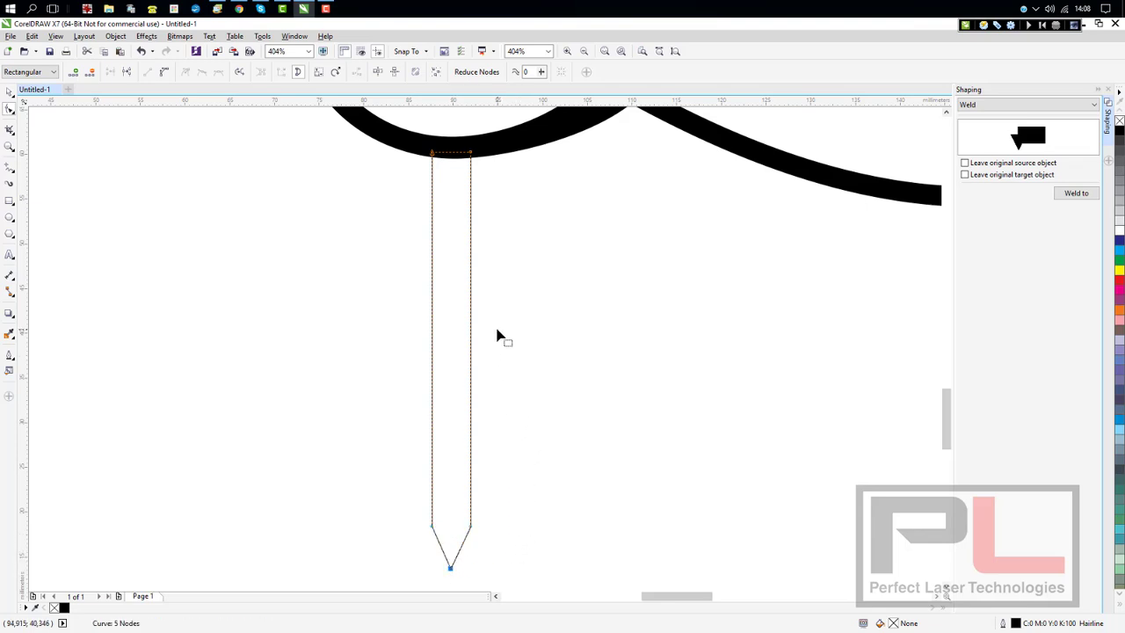
Step: Zoom out and drag a copy of the stake under the y of Sally
left_click(10, 92)
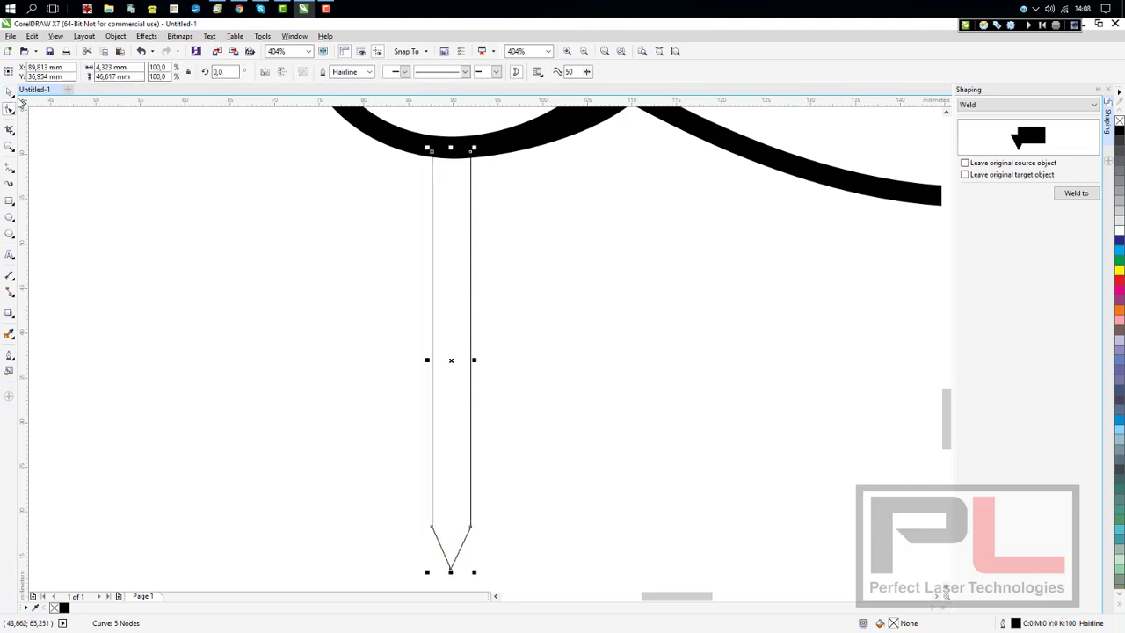
left_click(583, 51)
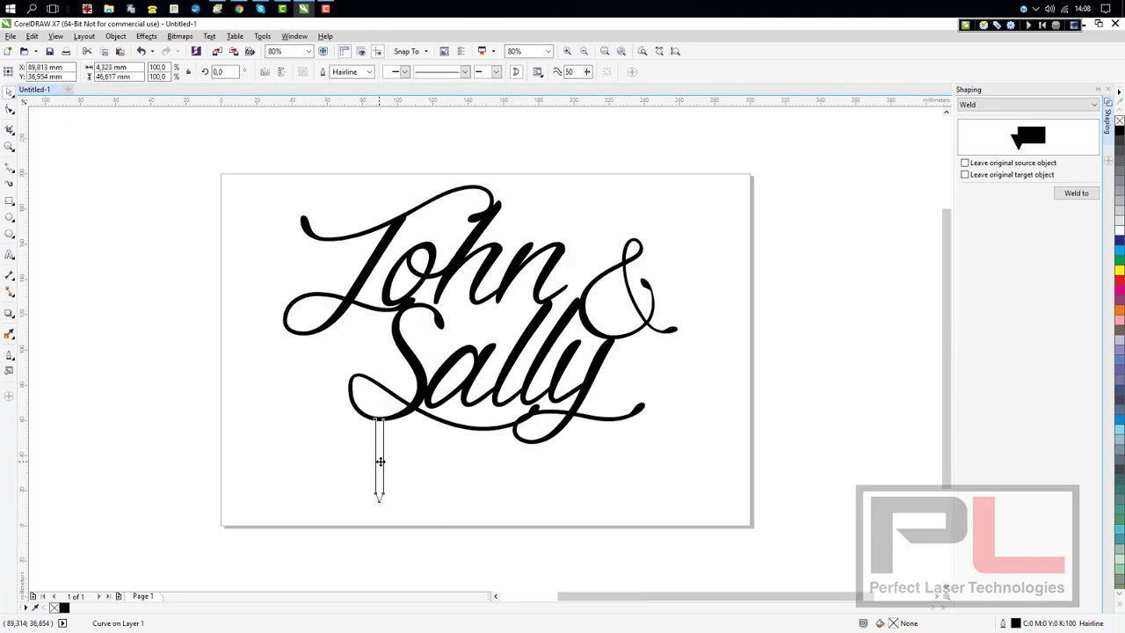
left_click_drag(387, 461, 566, 465)
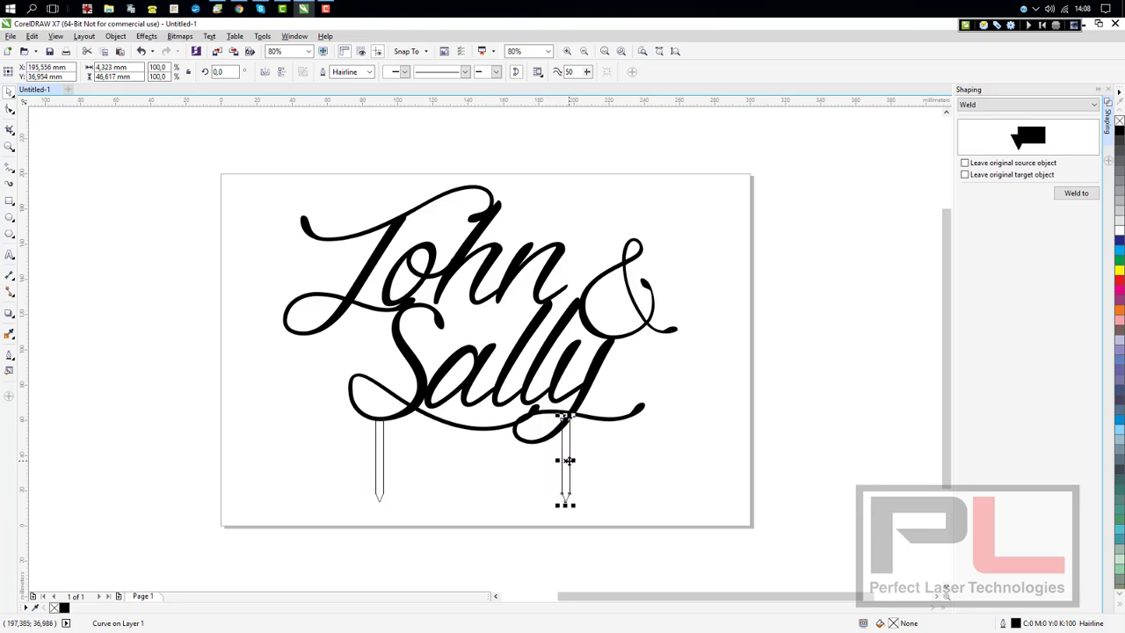
Step: Lower the copy's top-left node so its top slants along the swash
left_click(10, 146)
left_click_drag(547, 410, 604, 510)
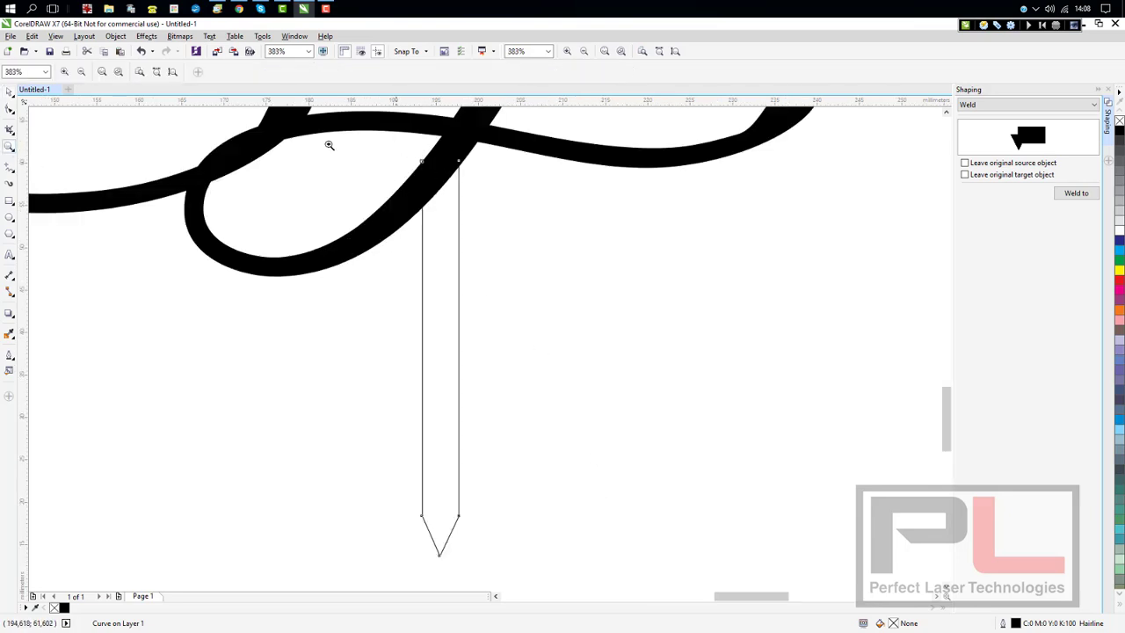
left_click(10, 108)
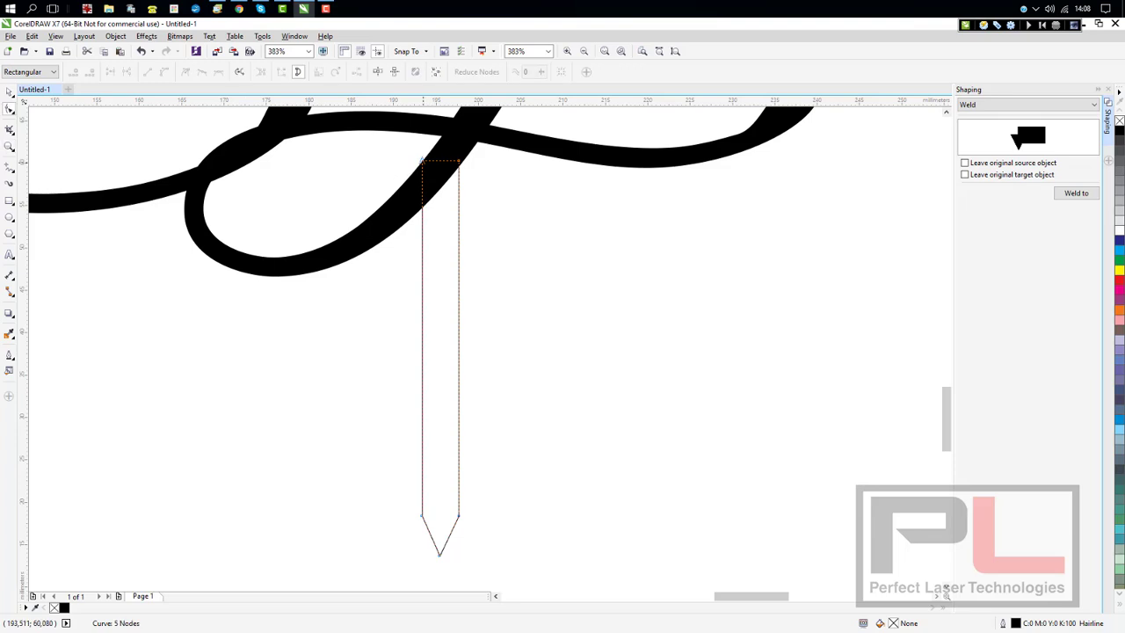
left_click_drag(422, 160, 422, 181)
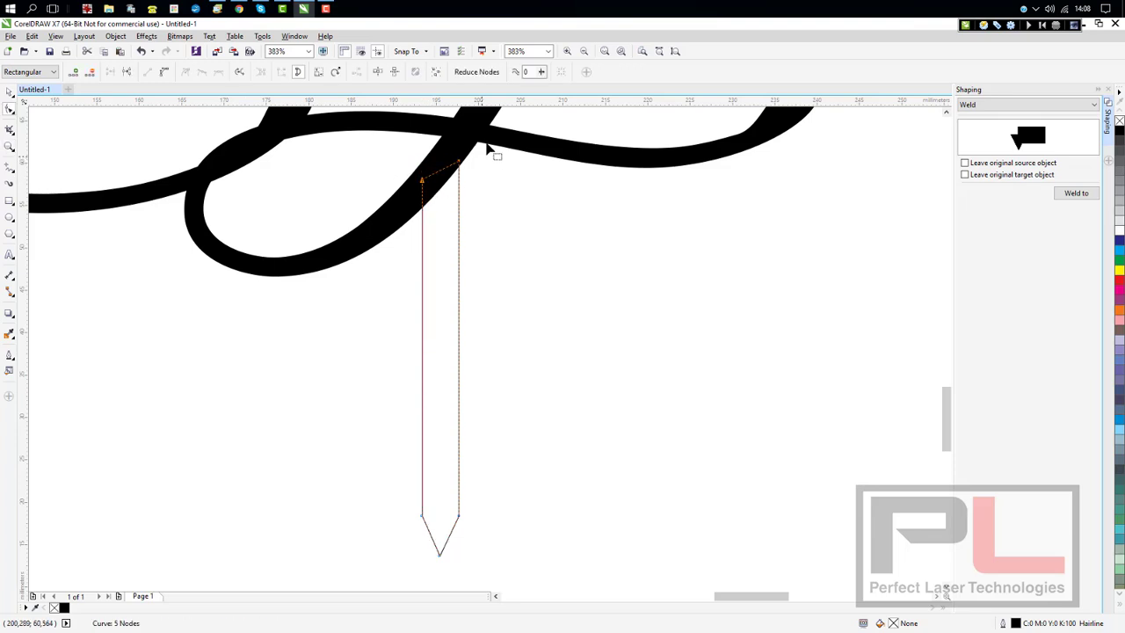
left_click(585, 52)
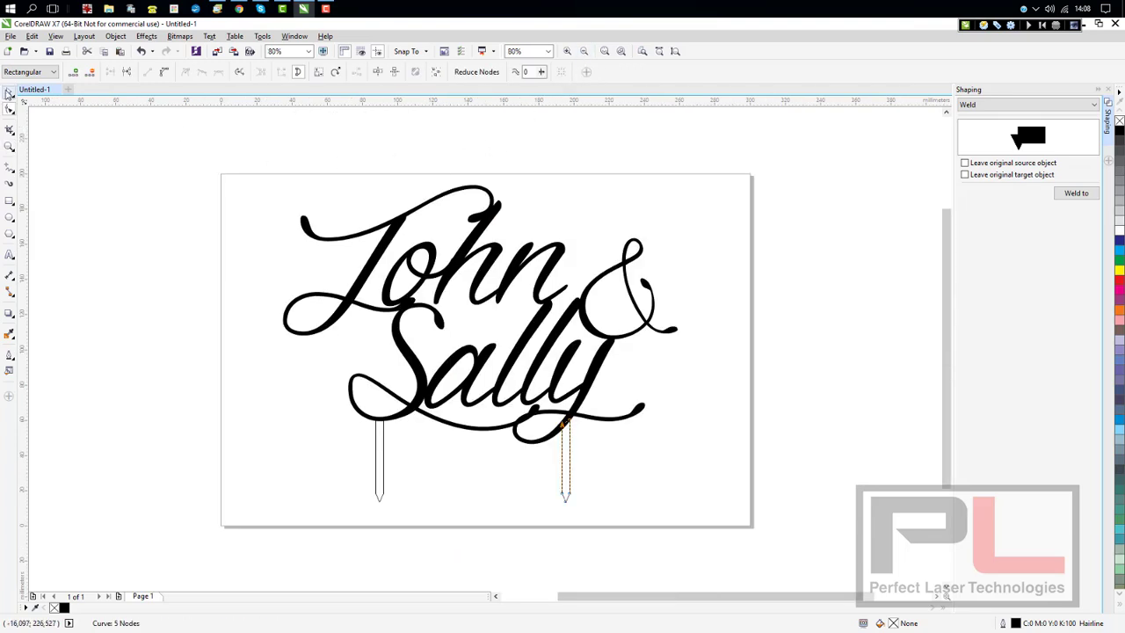
Step: Weld the left and right stakes onto the lettering, check with black fill, then remove fill
left_click(9, 93)
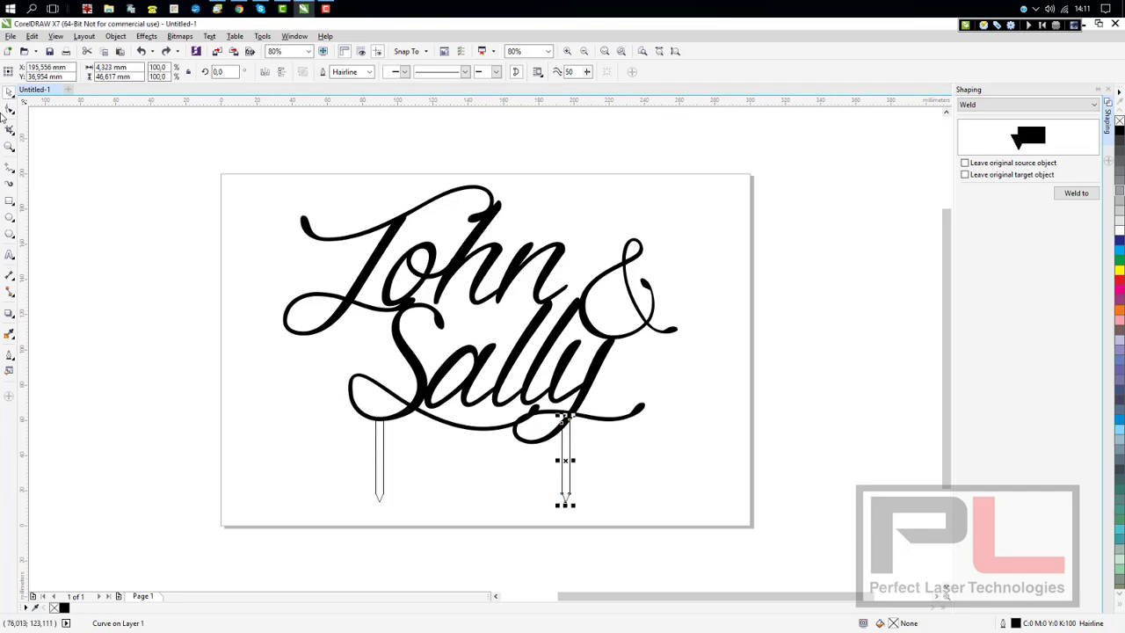
left_click(356, 310)
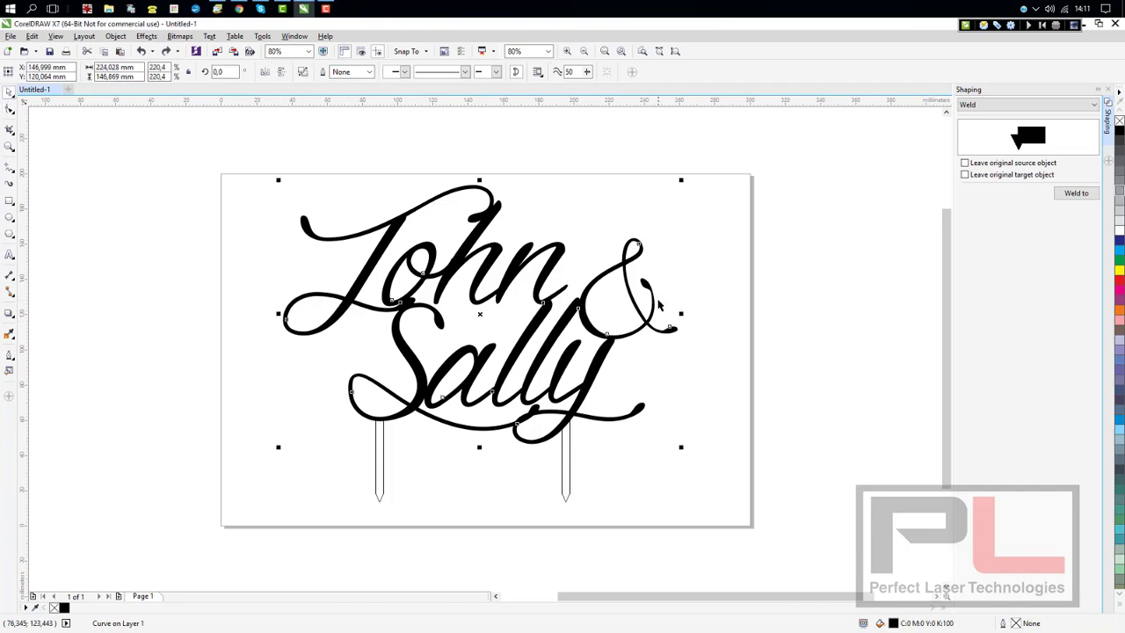
left_click(1078, 193)
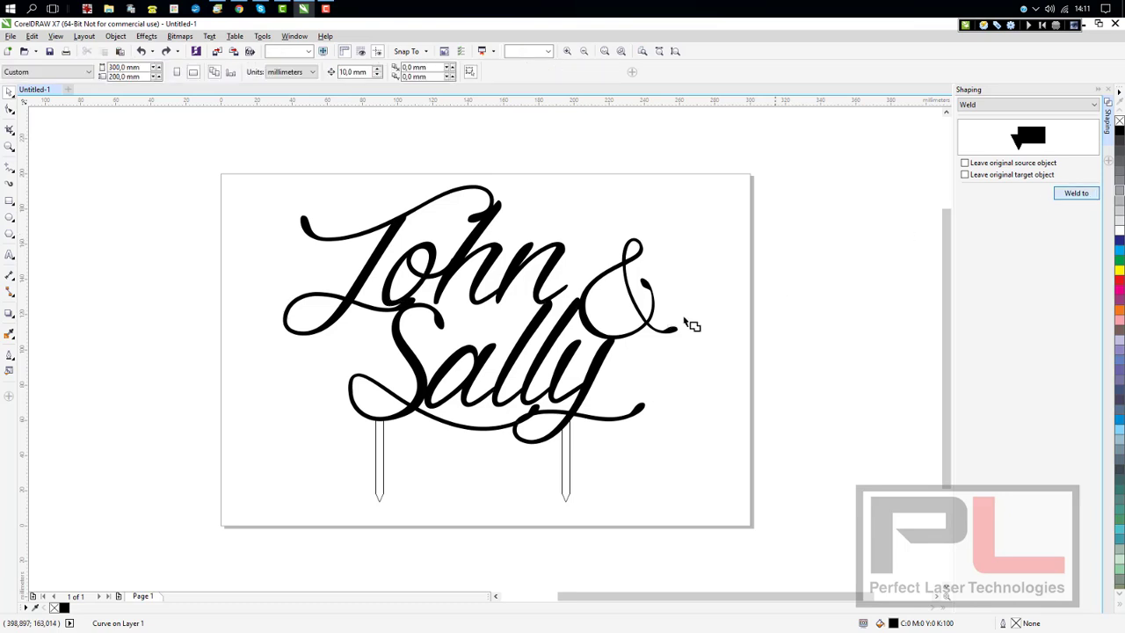
left_click(384, 449)
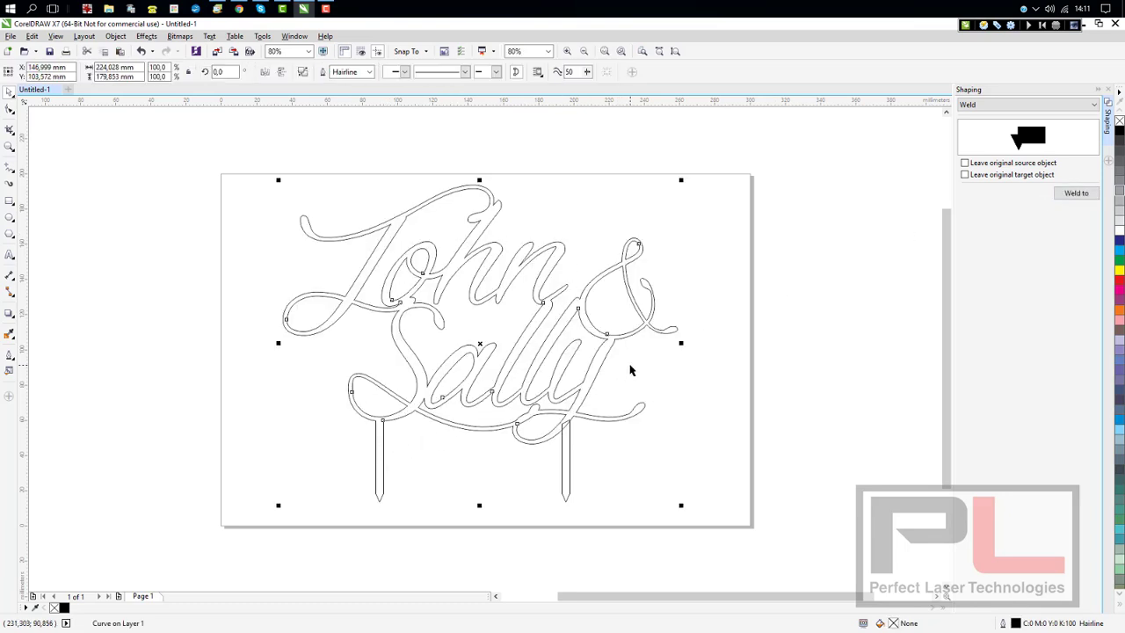
left_click(1070, 194)
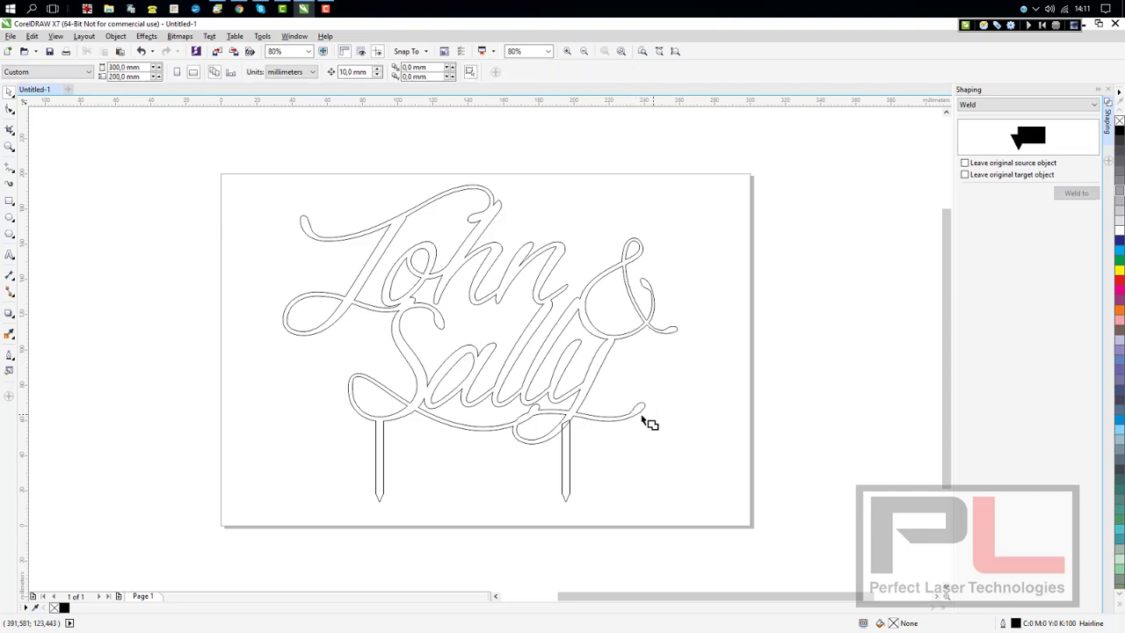
left_click(569, 437)
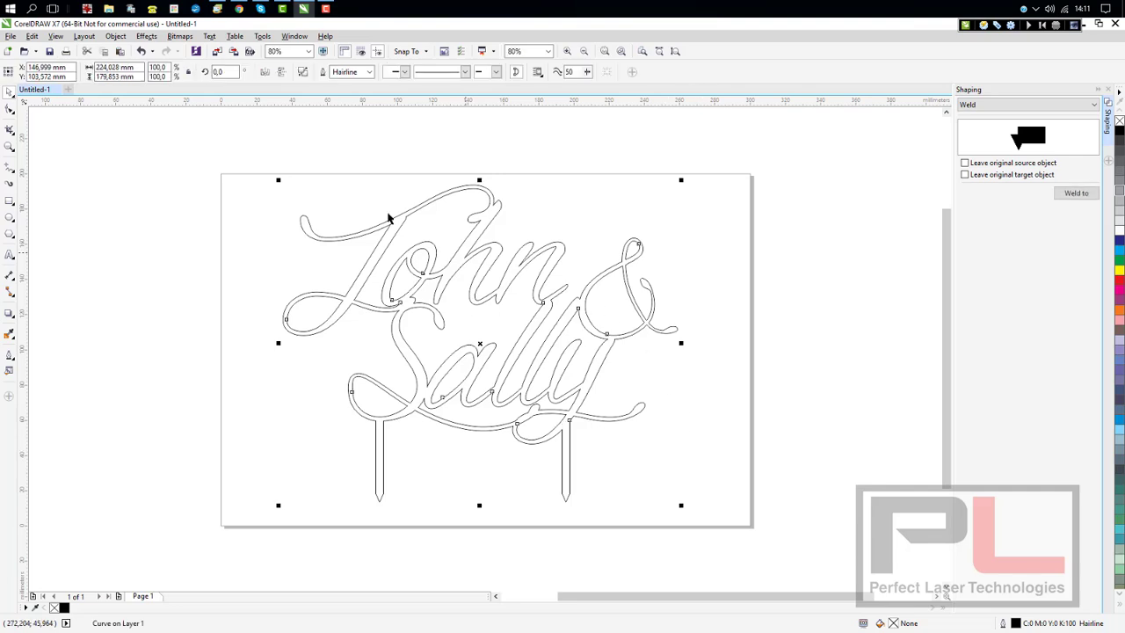
left_click(1119, 132)
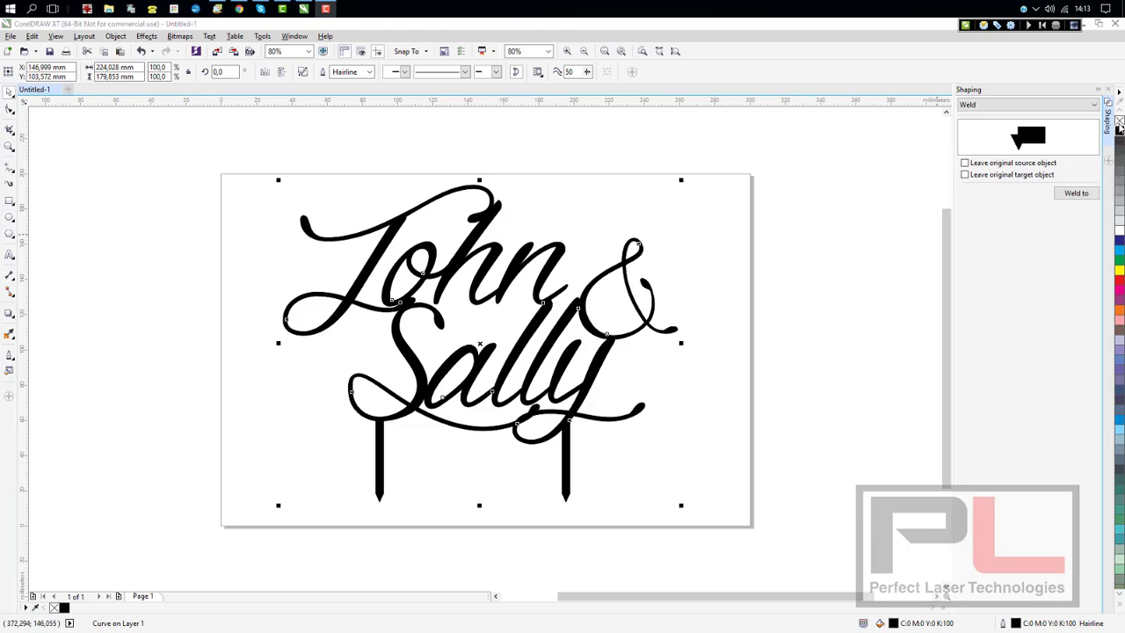
left_click(1119, 126)
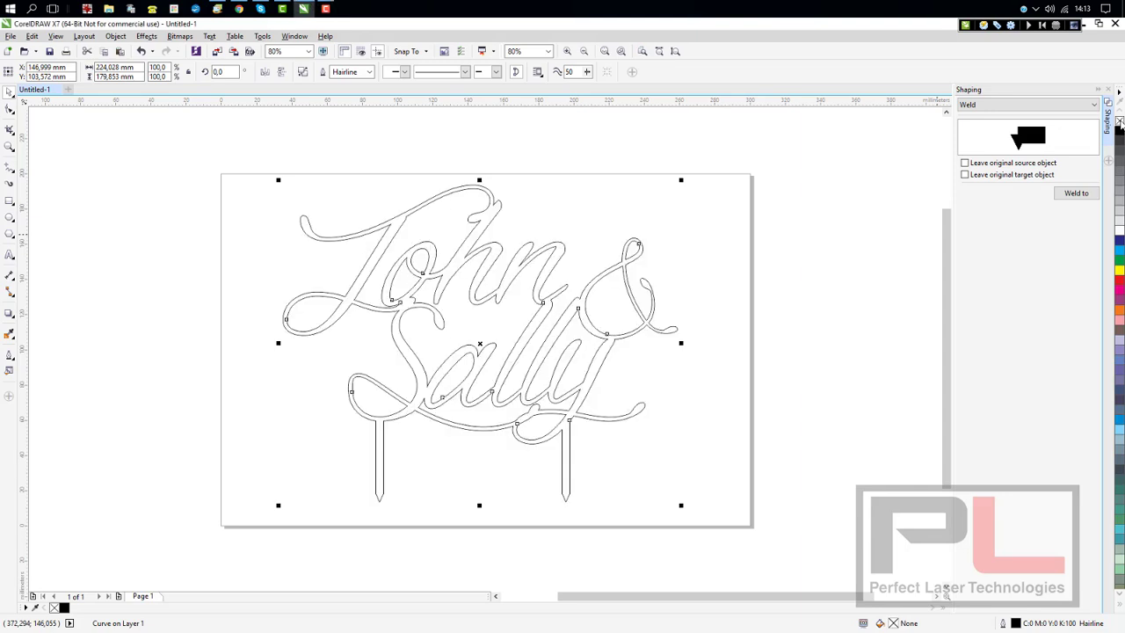
left_click(1000, 28)
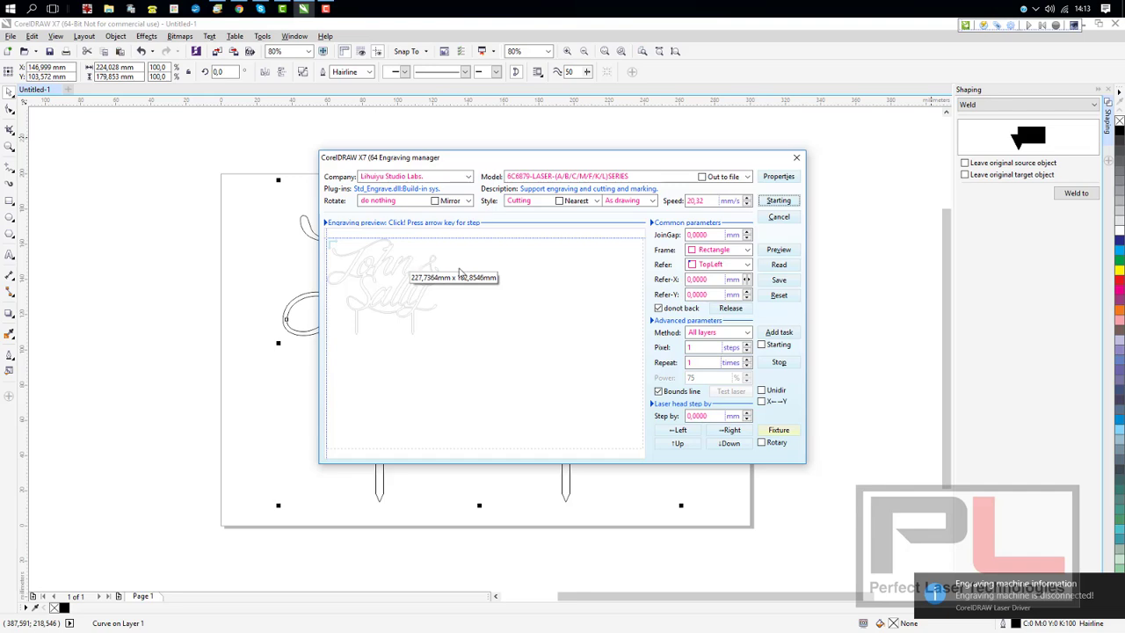
left_click(785, 219)
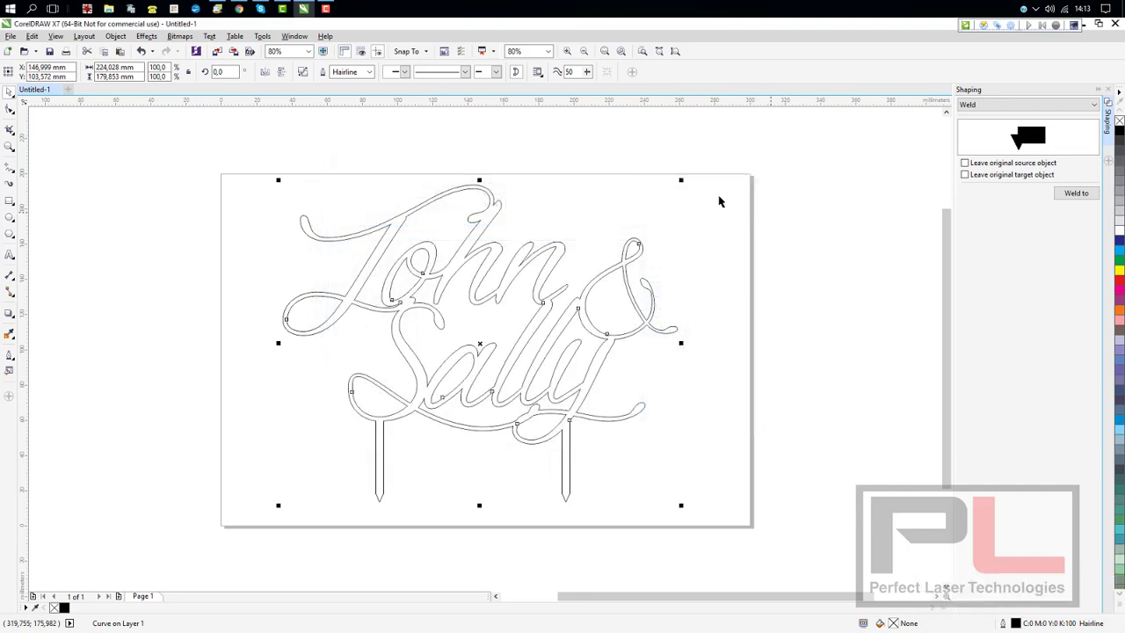